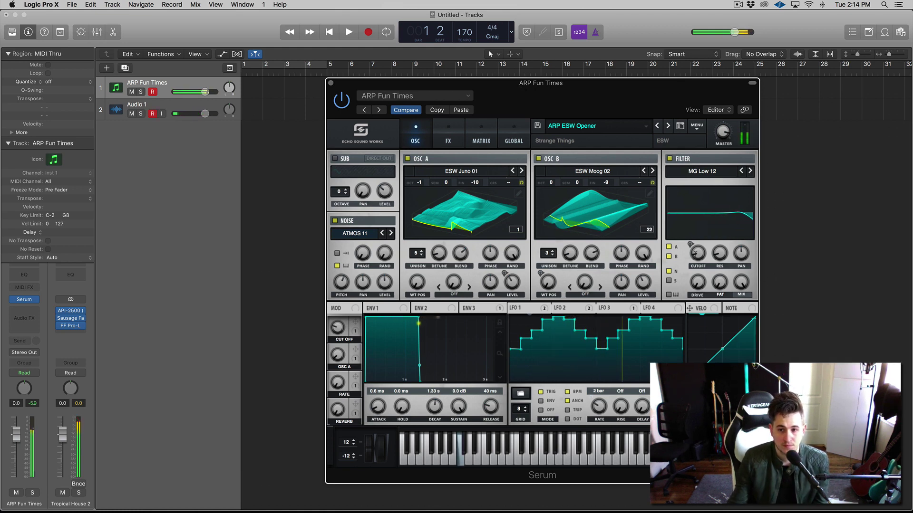
# Step: Disable oscillator A, enable oscillator B and load the ESW Moog 02 wavetable from Echo Sound Works Strange Things into it
pyautogui.moveTo(695, 253)
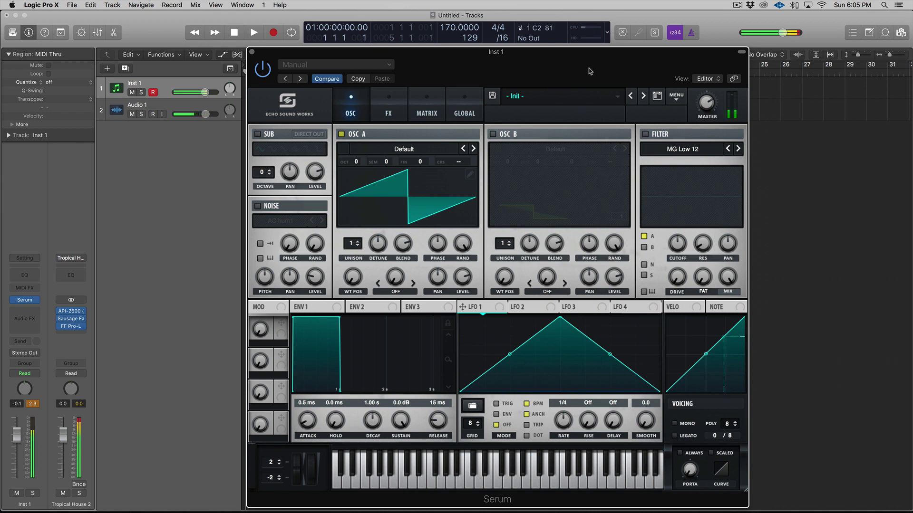
pyautogui.click(342, 134)
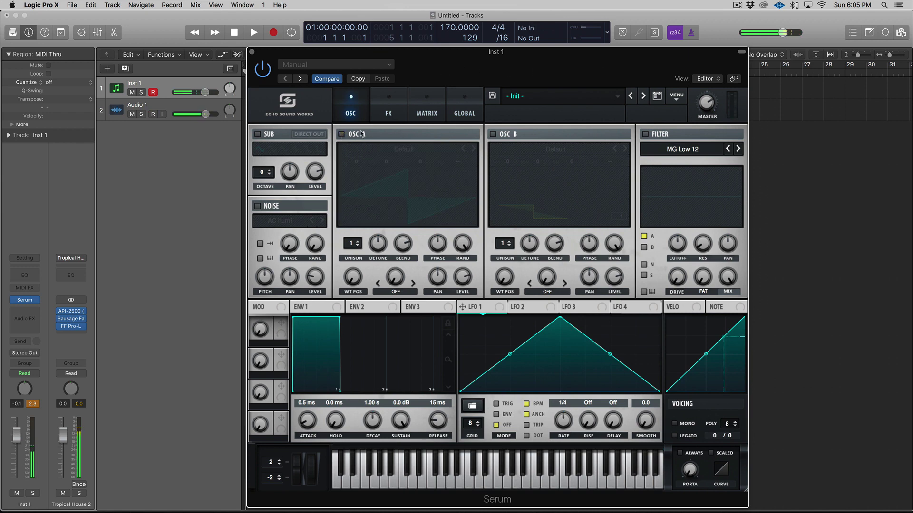
pyautogui.click(493, 134)
pyautogui.click(547, 148)
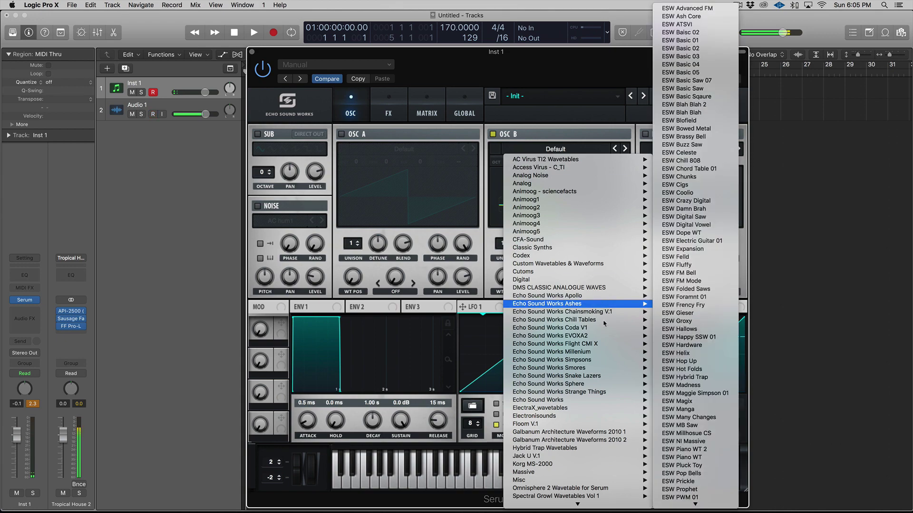
pyautogui.moveTo(594, 392)
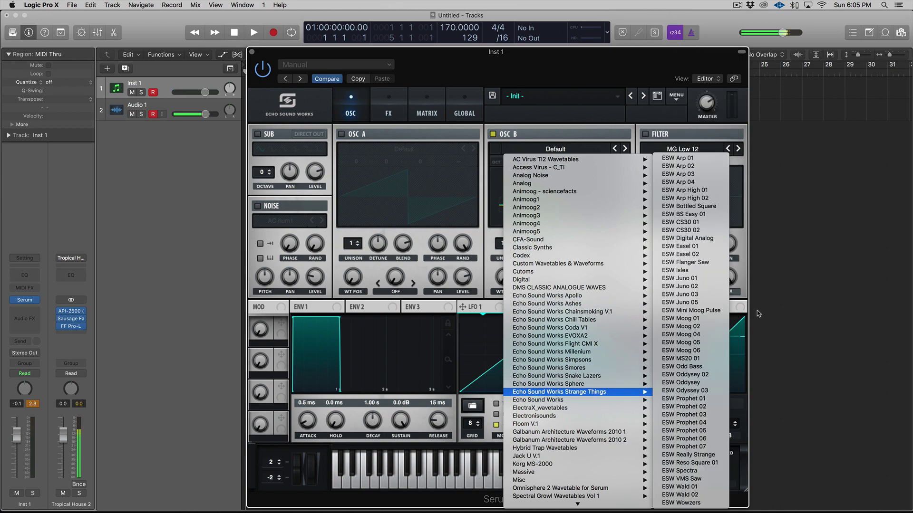
pyautogui.click(705, 327)
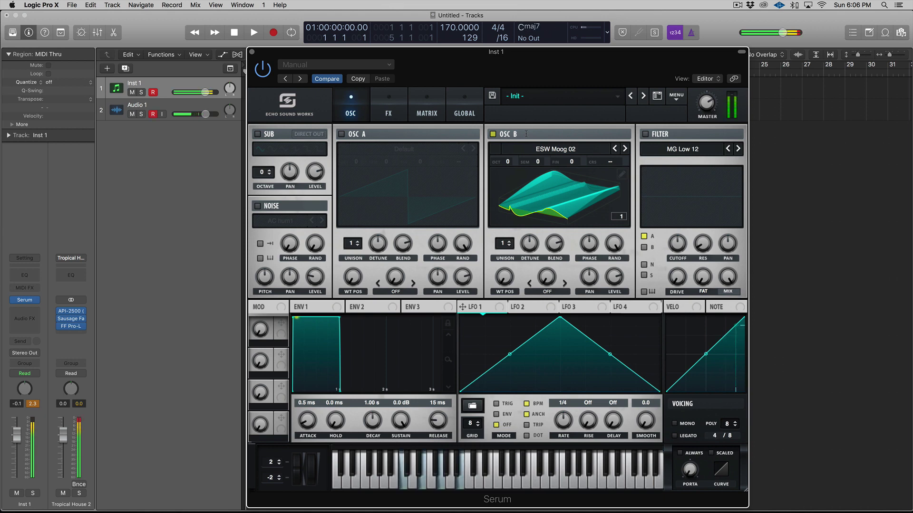
# Step: Alternate between oscillator A and oscillator B to compare their sounds, finishing with only oscillator B enabled
pyautogui.click(493, 134)
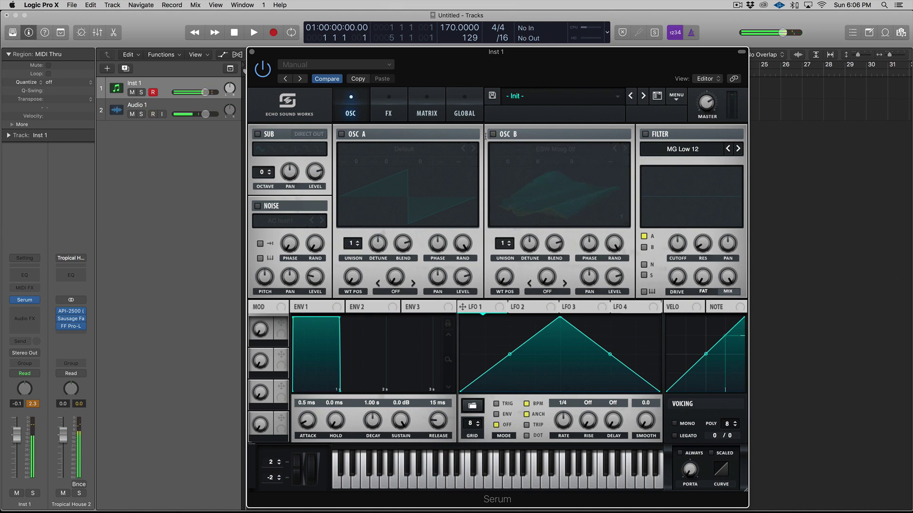
pyautogui.click(341, 134)
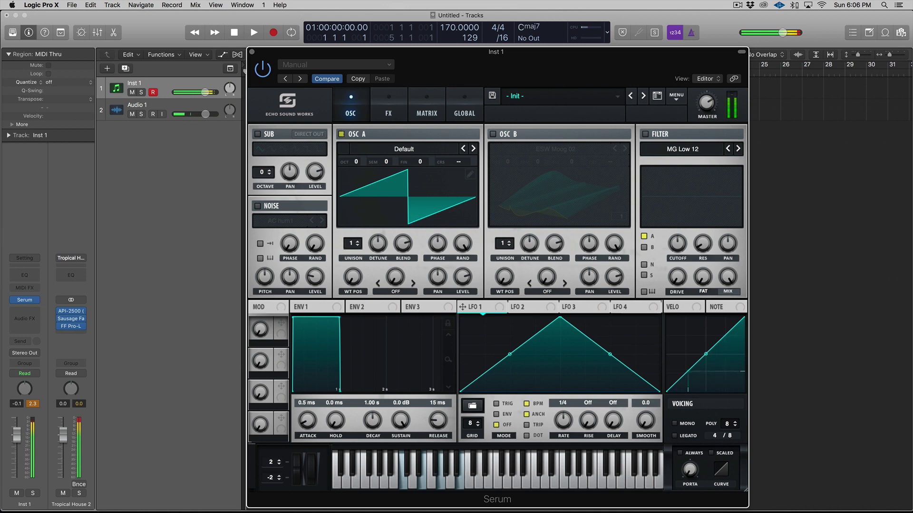
pyautogui.click(342, 134)
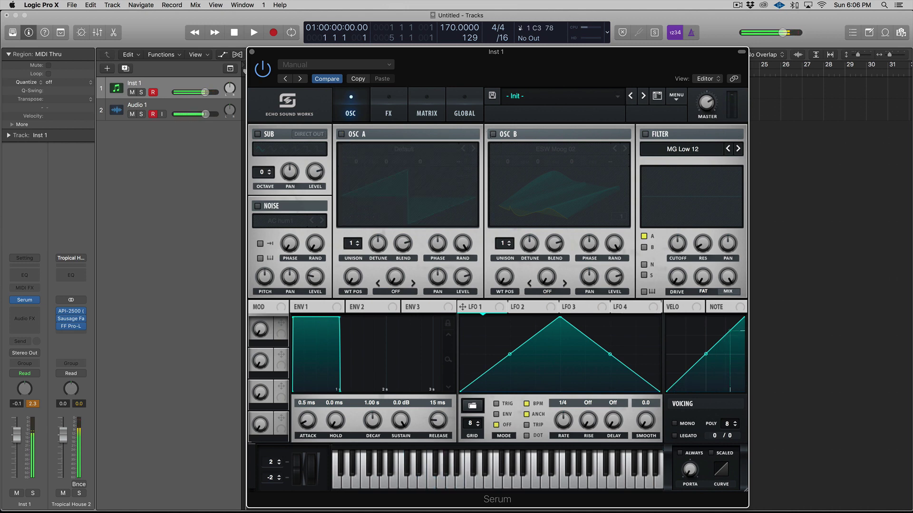
pyautogui.click(493, 134)
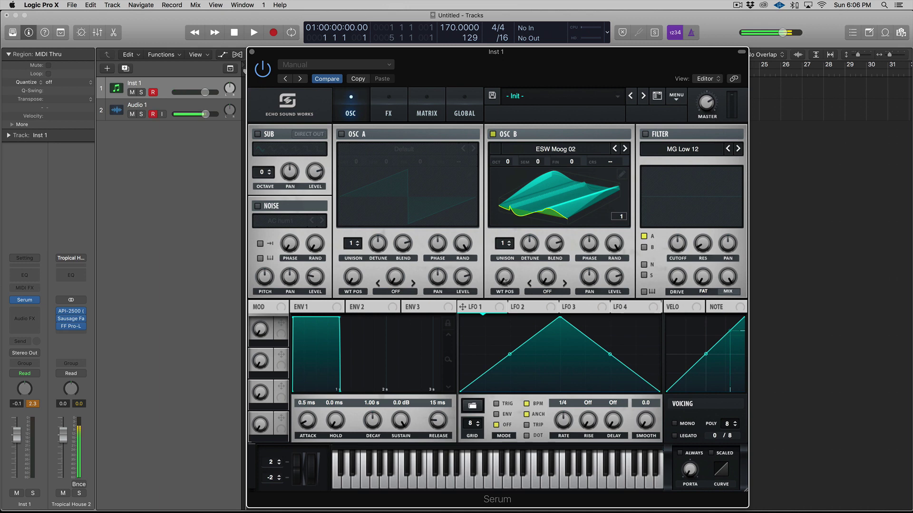
# Step: Set oscillator B's wavetable position to 29 and its unison to 3 voices, and adjust detune and blend
pyautogui.moveTo(503, 281)
pyautogui.mouseDown()
pyautogui.moveTo(506, 196)
pyautogui.moveTo(512, 268)
pyautogui.mouseUp()
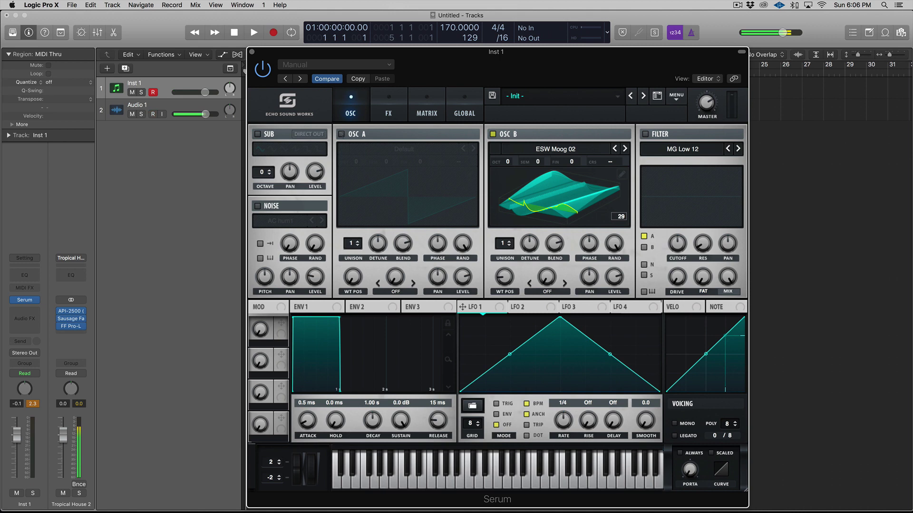
pyautogui.moveTo(503, 243); pyautogui.dragTo(530, 246)
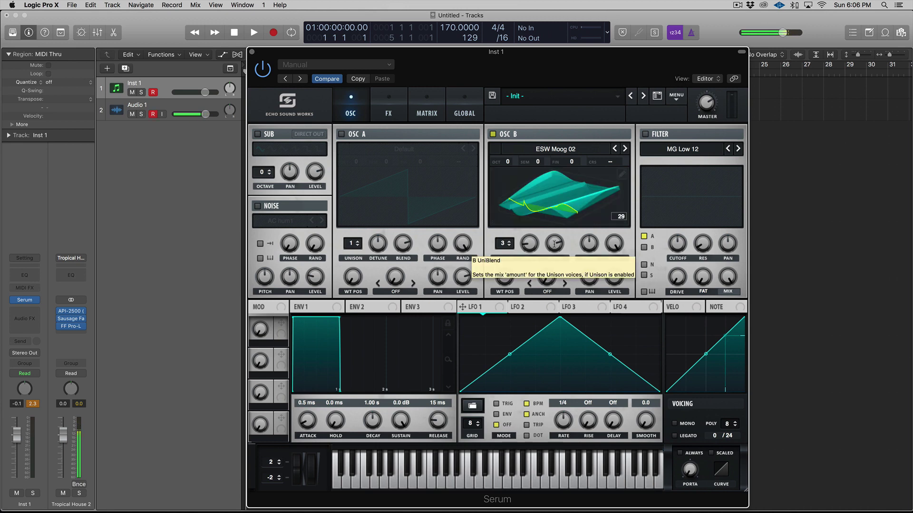
pyautogui.moveTo(554, 244); pyautogui.dragTo(554, 247)
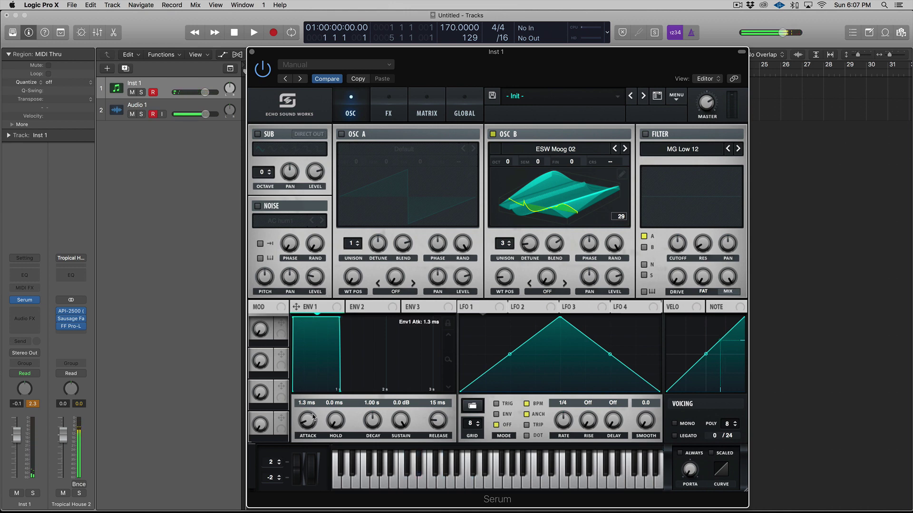
# Step: Shape envelope 1 with an attack of 0.0 ms, a decay of 1.32 s and a release of 34 ms
pyautogui.moveTo(313, 420); pyautogui.dragTo(314, 424)
pyautogui.moveTo(373, 425); pyautogui.dragTo(372, 422)
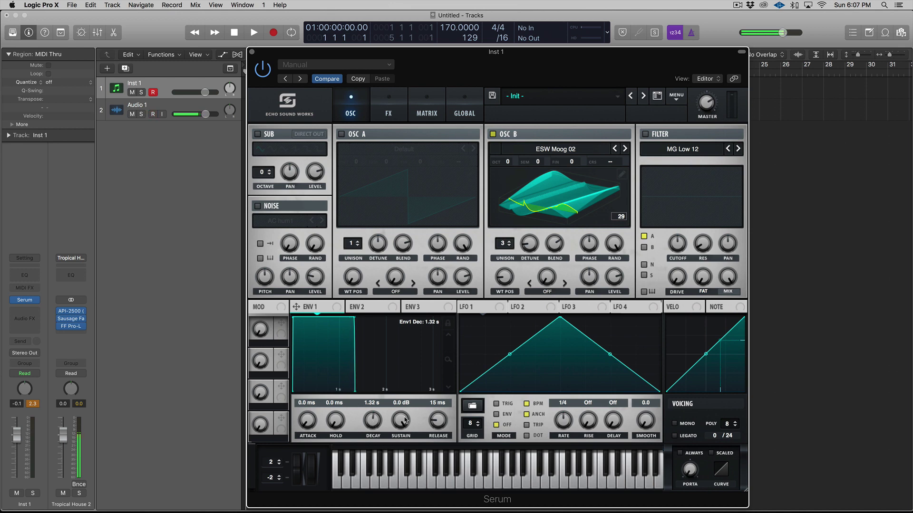
pyautogui.moveTo(443, 423); pyautogui.dragTo(444, 422)
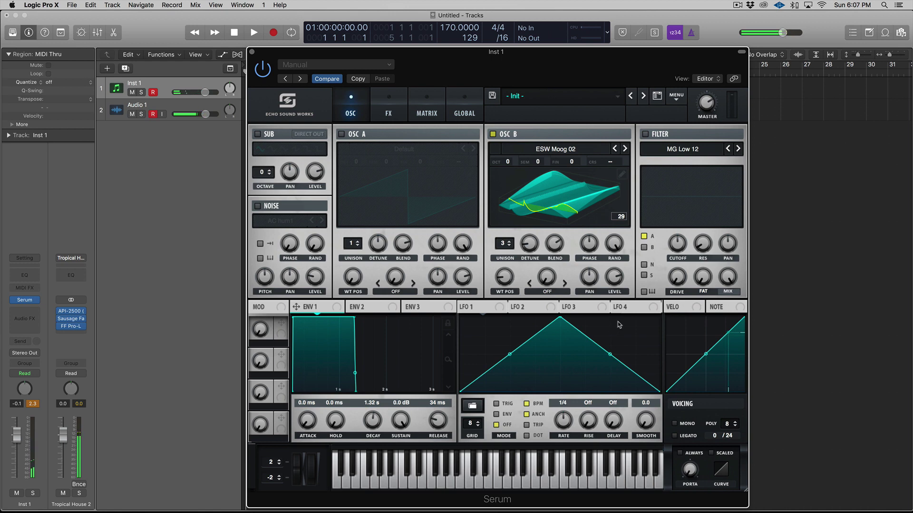
# Step: Modulate oscillator B's wavetable position with LFO 4, lowering its triangle peak and using an unsynced rate of 0.9 Hz
pyautogui.moveTo(616, 307); pyautogui.dragTo(504, 278)
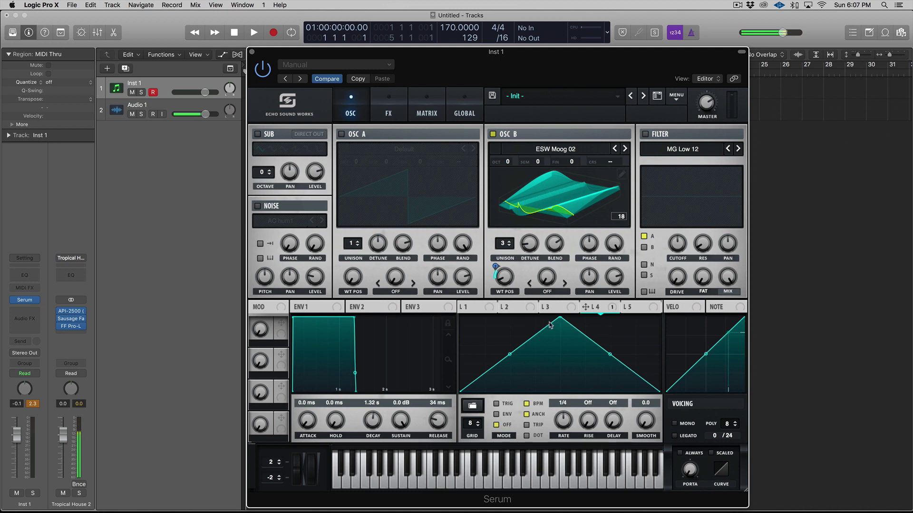
pyautogui.moveTo(559, 317); pyautogui.dragTo(561, 374)
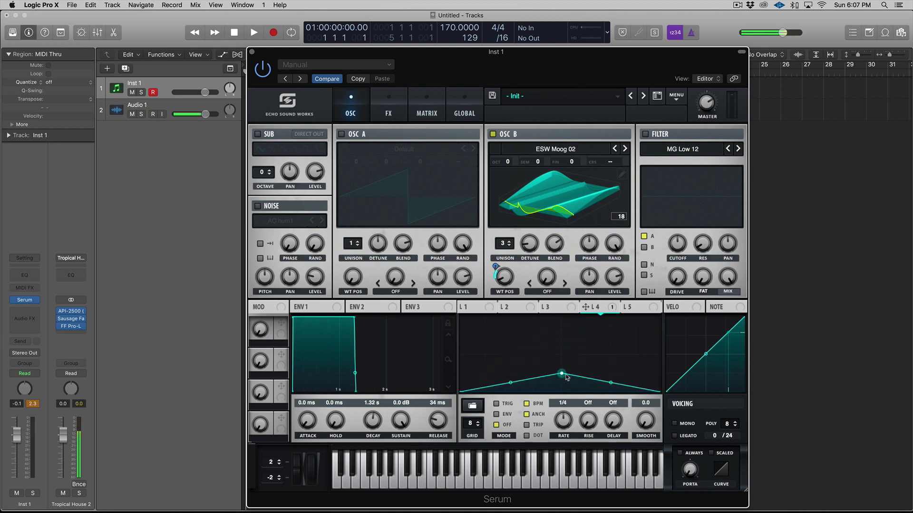
pyautogui.click(526, 404)
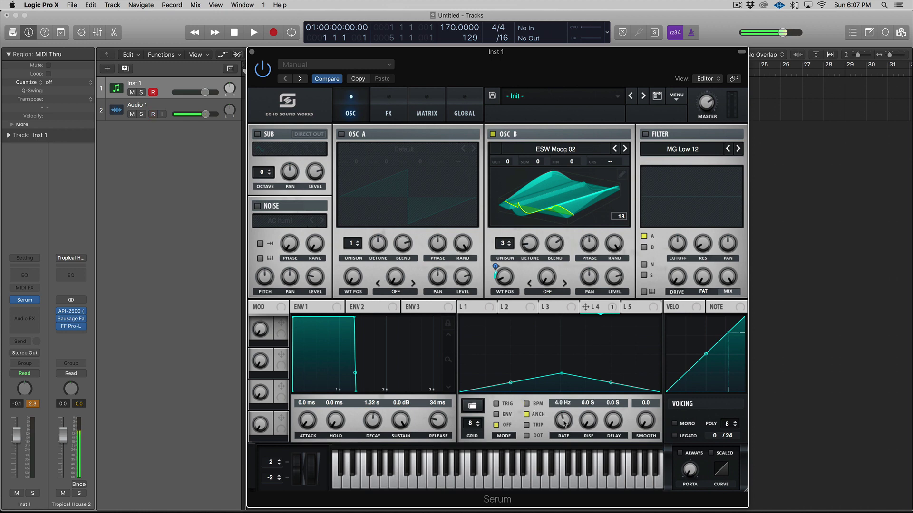
pyautogui.moveTo(563, 418); pyautogui.dragTo(562, 434)
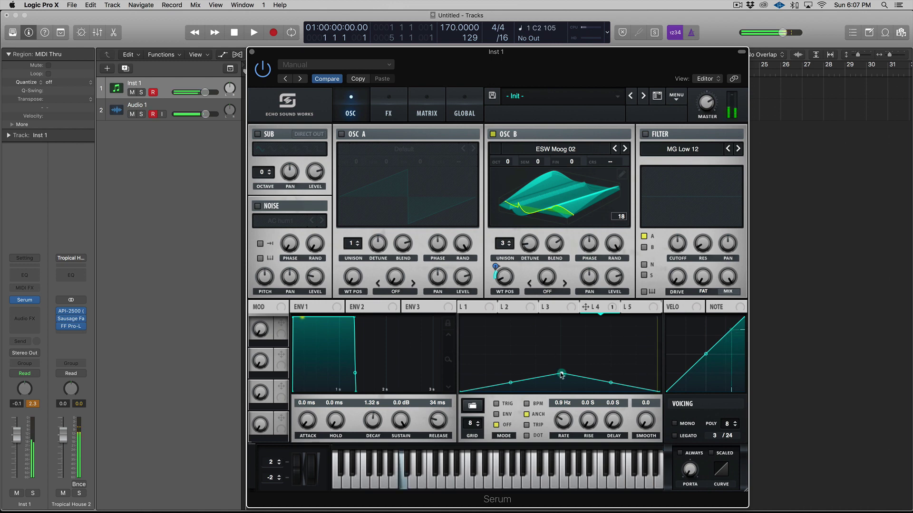
pyautogui.moveTo(561, 373); pyautogui.dragTo(561, 362)
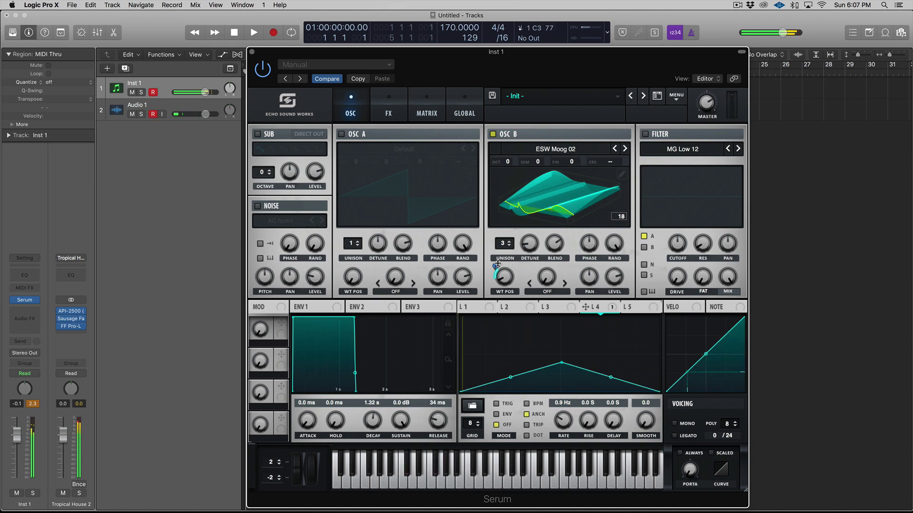
# Step: Draw flat grid-wide steps of differing heights in LFO 1 on the 8 grid, with the first step at mid level
pyautogui.click(465, 313)
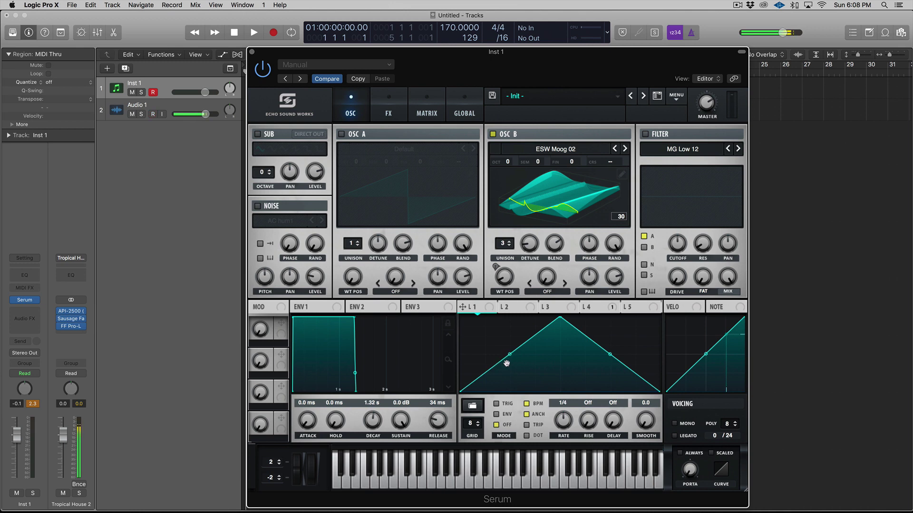
pyautogui.moveTo(507, 362)
pyautogui.mouseDown()
pyautogui.moveTo(510, 324)
pyautogui.moveTo(536, 359)
pyautogui.mouseUp()
pyautogui.moveTo(560, 318)
pyautogui.mouseDown()
pyautogui.moveTo(560, 374)
pyautogui.moveTo(563, 318)
pyautogui.moveTo(563, 366)
pyautogui.moveTo(571, 322)
pyautogui.mouseUp()
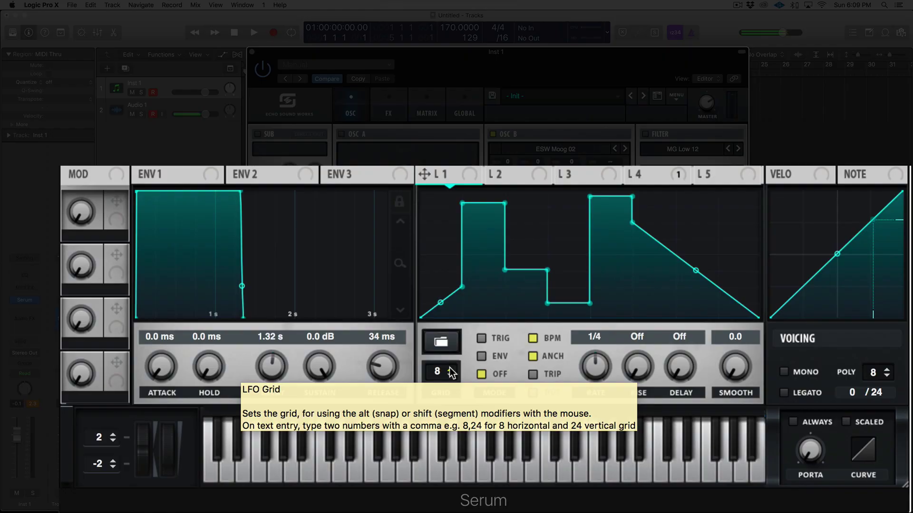
pyautogui.click(449, 367)
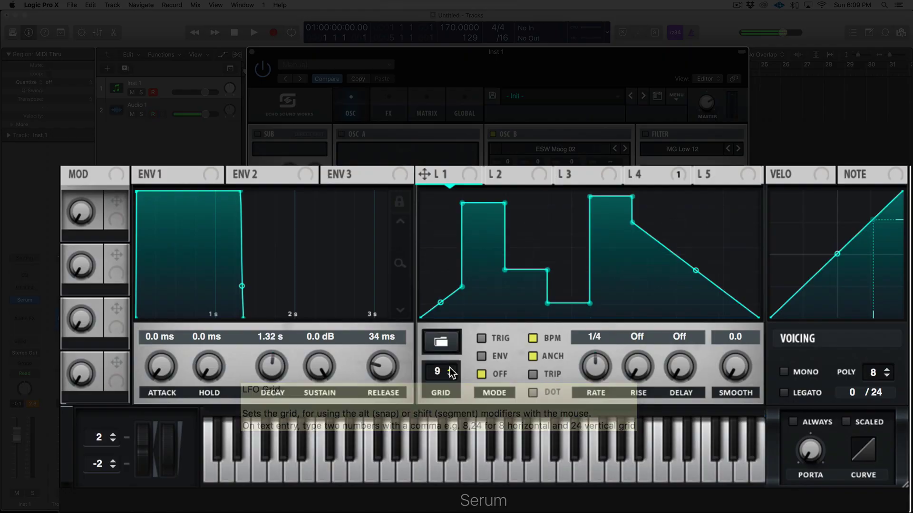
pyautogui.click(449, 367)
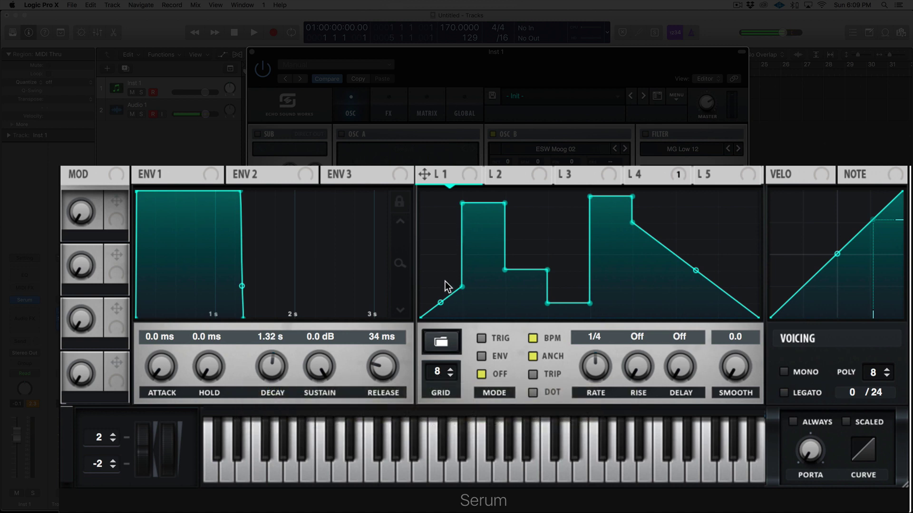
pyautogui.moveTo(441, 301); pyautogui.dragTo(438, 250)
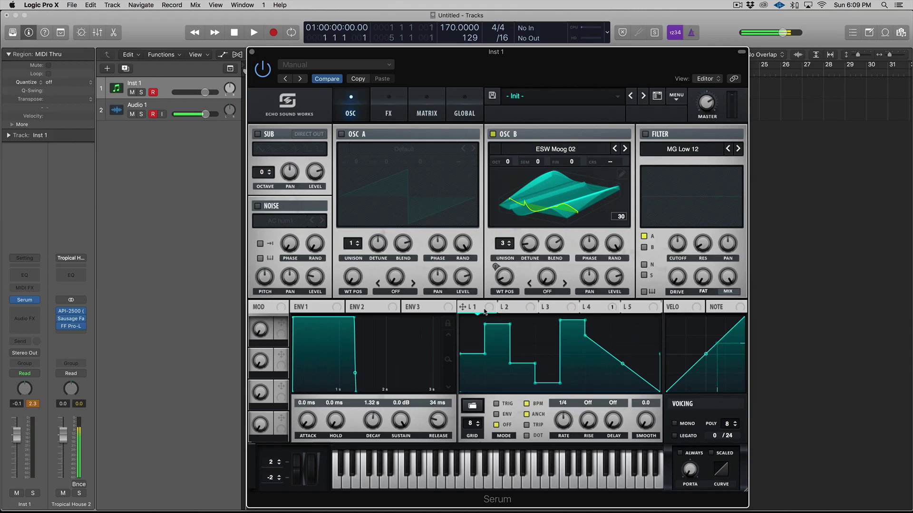
# Step: Assign LFO 1 to oscillator B's coarse pitch and redraw its first five steps as a staircase rising from mid level to maximum
pyautogui.moveTo(463, 307); pyautogui.dragTo(609, 162)
pyautogui.moveTo(501, 327); pyautogui.dragTo(500, 353)
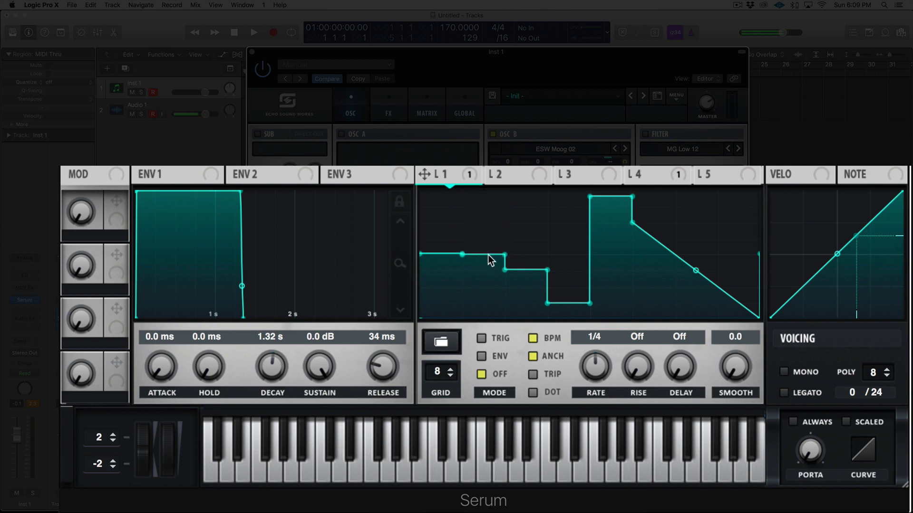
pyautogui.moveTo(487, 252); pyautogui.dragTo(523, 229)
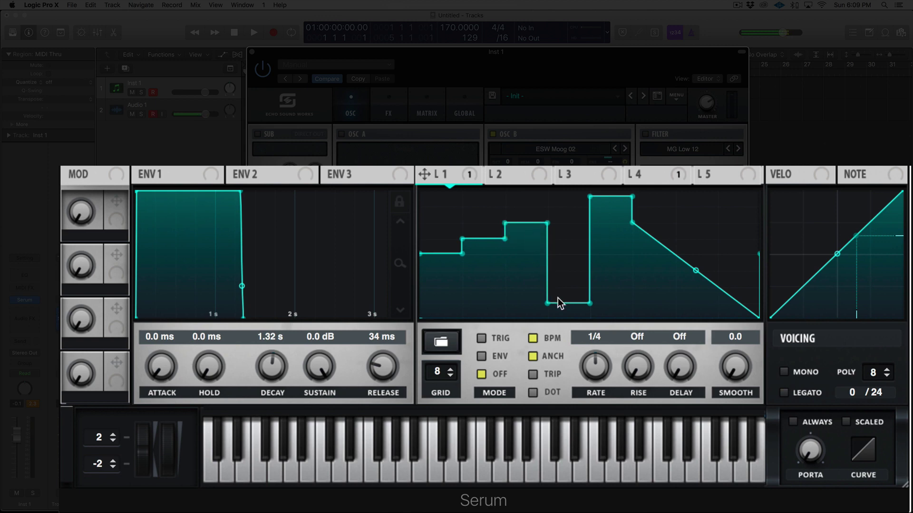
pyautogui.moveTo(556, 302)
pyautogui.mouseDown()
pyautogui.moveTo(558, 210)
pyautogui.moveTo(603, 184)
pyautogui.moveTo(603, 204)
pyautogui.moveTo(603, 193)
pyautogui.mouseUp()
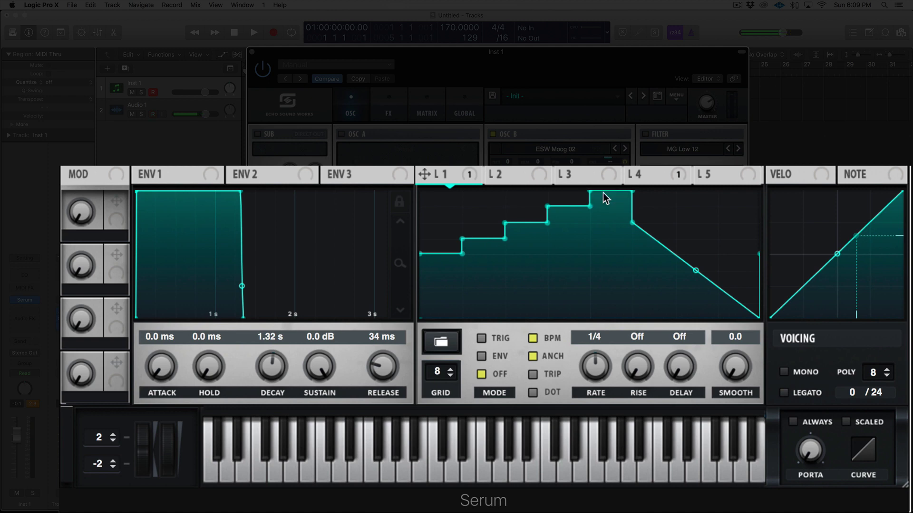
# Step: Set LFO 1 to a 2 bar rate in Trig mode and lower its second to fourth steps for smaller rises
pyautogui.moveTo(591, 365); pyautogui.dragTo(585, 392)
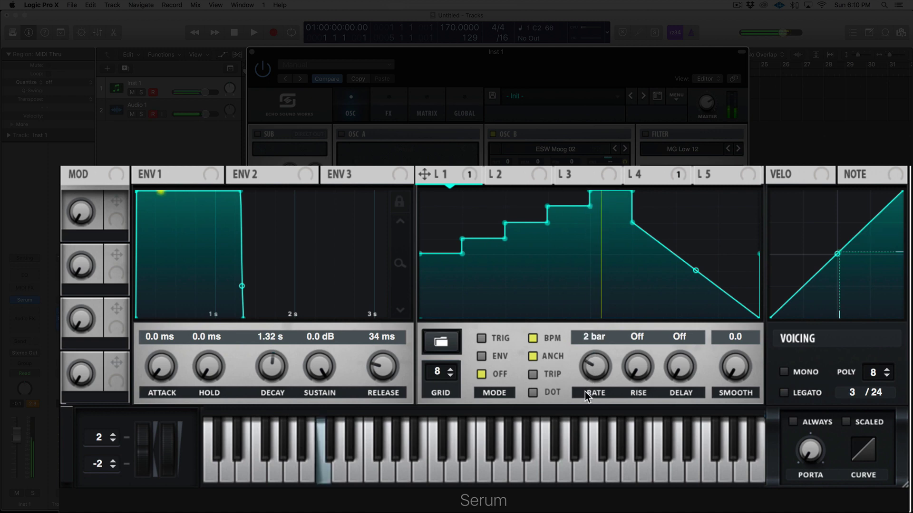
pyautogui.click(480, 339)
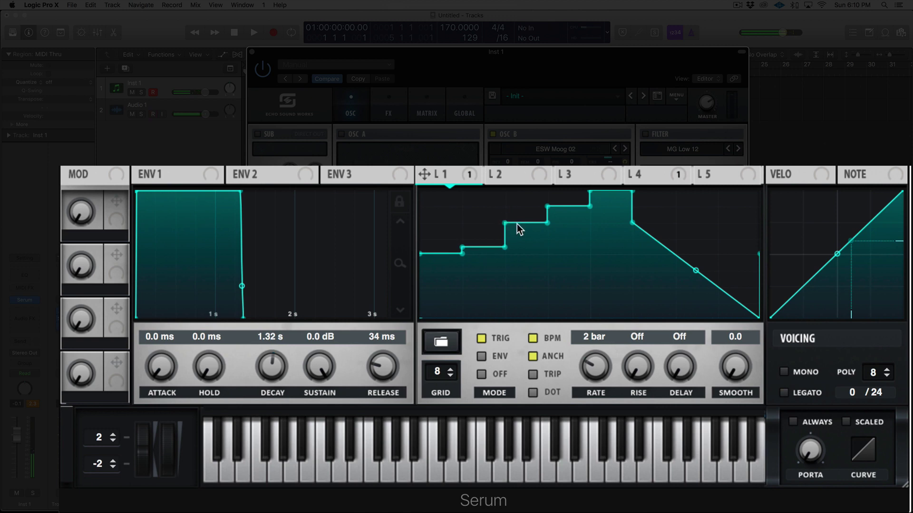
pyautogui.moveTo(518, 223); pyautogui.dragTo(517, 238)
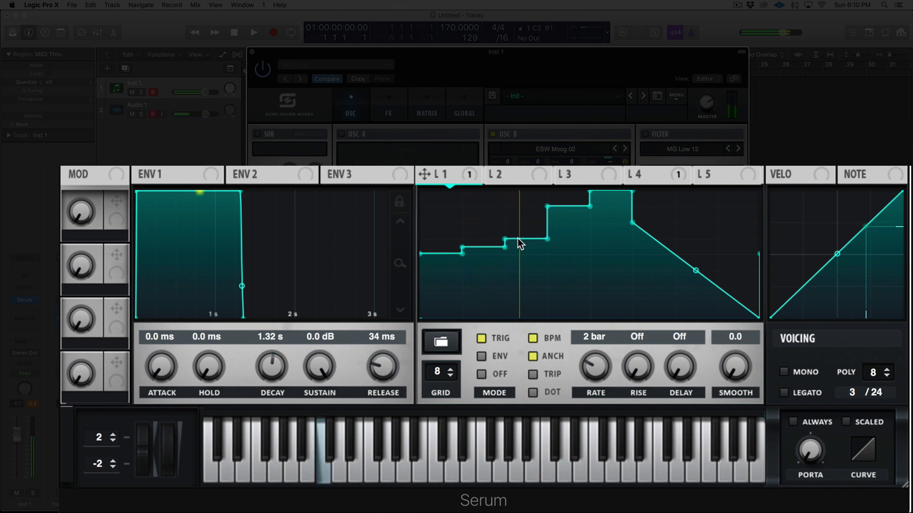
pyautogui.moveTo(560, 207); pyautogui.dragTo(559, 231)
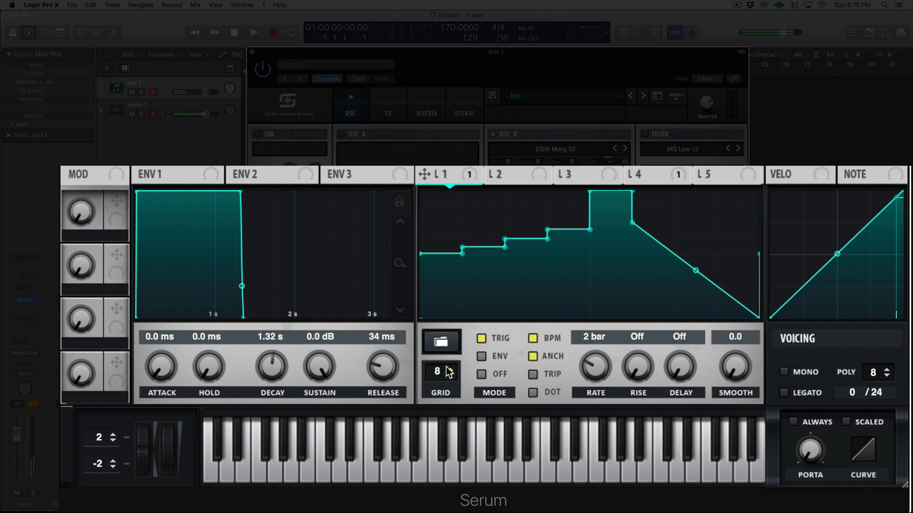
# Step: Set the LFO 1 grid to 16,24 for 16 horizontal and 24 vertical divisions
pyautogui.moveTo(441, 373); pyautogui.dragTo(441, 364)
pyautogui.write('16,24')
pyautogui.press('Return')
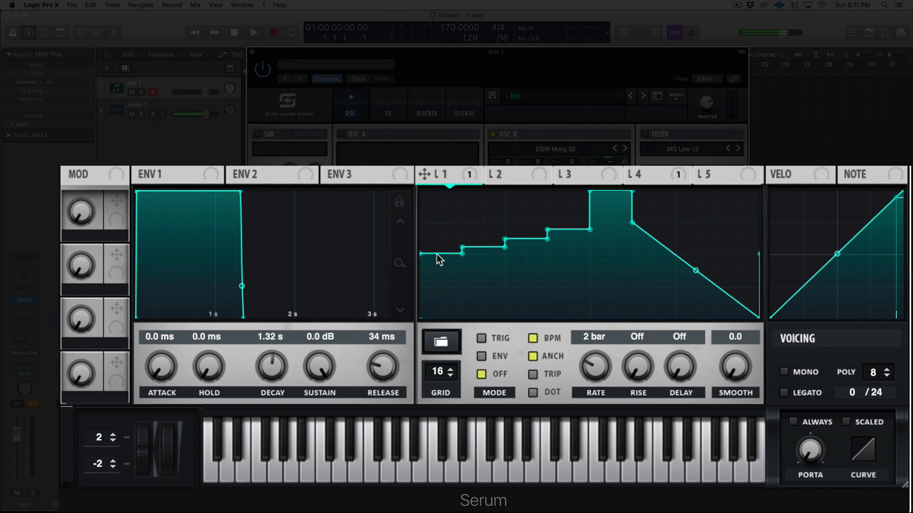
# Step: Redraw the first half of LFO 1 as an eight-step rising staircase on the finer grid and set its mode to Trig
pyautogui.moveTo(437, 255)
pyautogui.mouseDown()
pyautogui.moveTo(434, 269)
pyautogui.moveTo(435, 205)
pyautogui.moveTo(432, 270)
pyautogui.moveTo(432, 244)
pyautogui.moveTo(433, 255)
pyautogui.moveTo(450, 244)
pyautogui.mouseUp()
pyautogui.moveTo(492, 240); pyautogui.dragTo(509, 238)
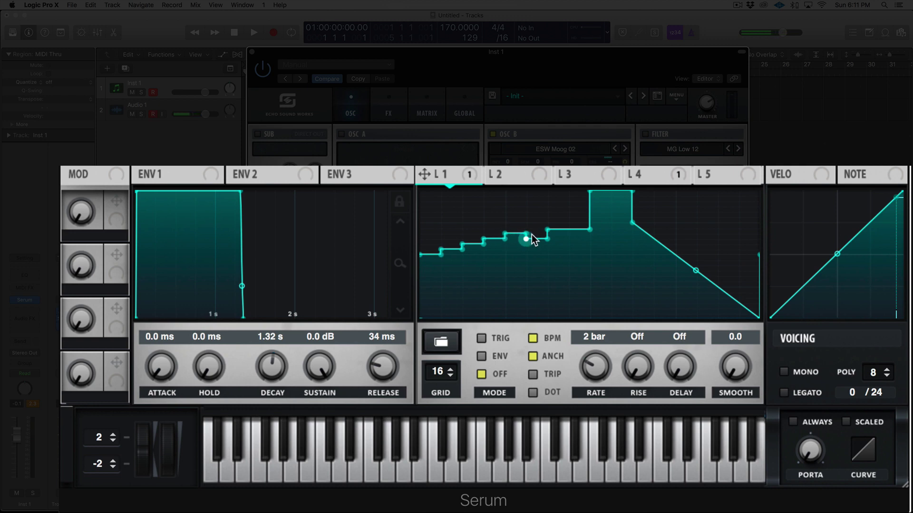
pyautogui.moveTo(560, 230); pyautogui.dragTo(581, 218)
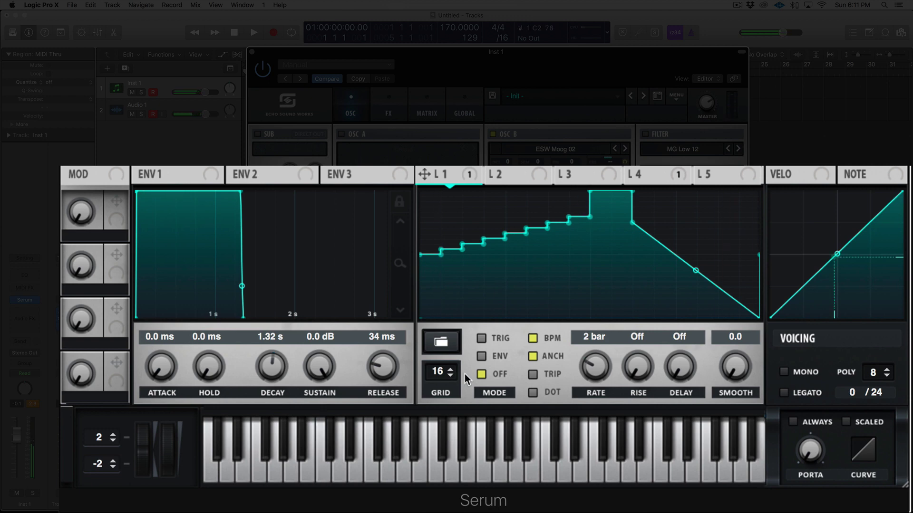
pyautogui.click(481, 338)
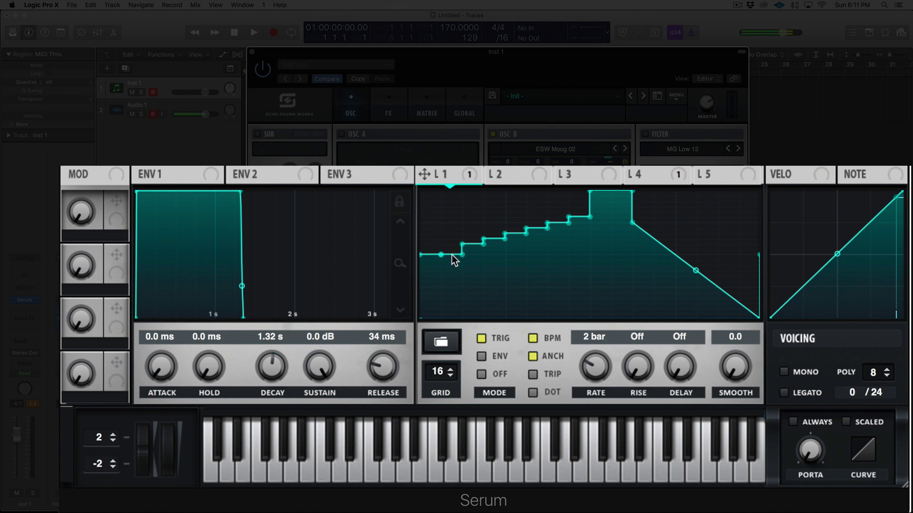
# Step: Raise LFO 1's second step to four grid divisions above mid level and its third to seven, and audition the pattern
pyautogui.moveTo(451, 254); pyautogui.dragTo(452, 250)
pyautogui.moveTo(452, 245); pyautogui.dragTo(453, 234)
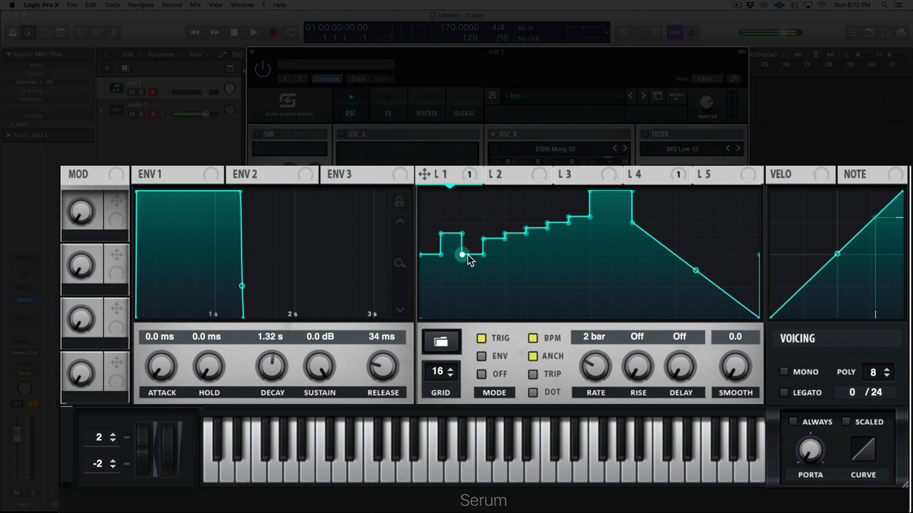
pyautogui.moveTo(468, 250); pyautogui.dragTo(469, 218)
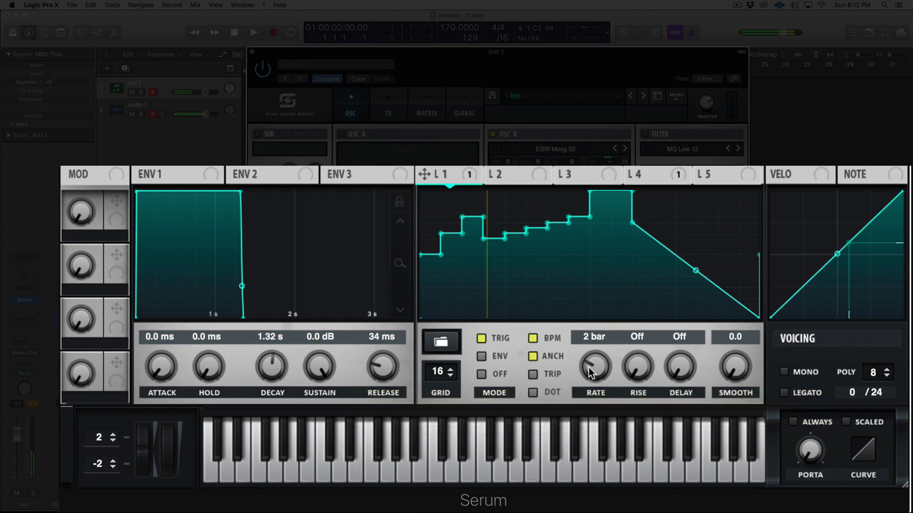
pyautogui.click(436, 471)
pyautogui.click(321, 469)
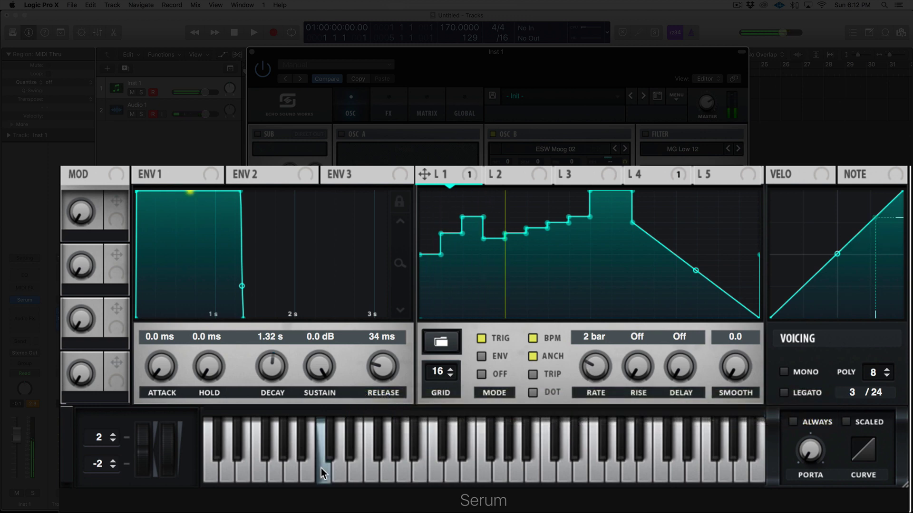
pyautogui.click(321, 468)
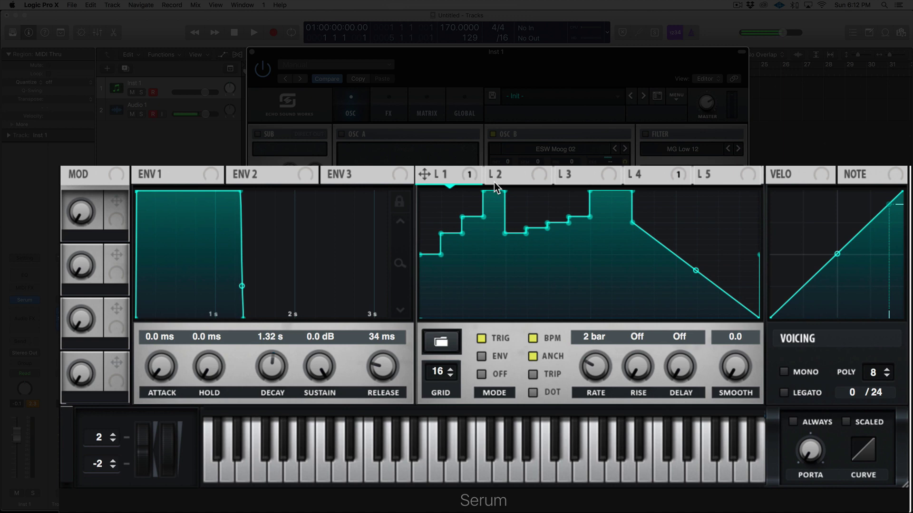
# Step: Set LFO 1's fifth step to maximum, with the fourth and sixth steps one grid division below it
pyautogui.moveTo(494, 183); pyautogui.dragTo(494, 197)
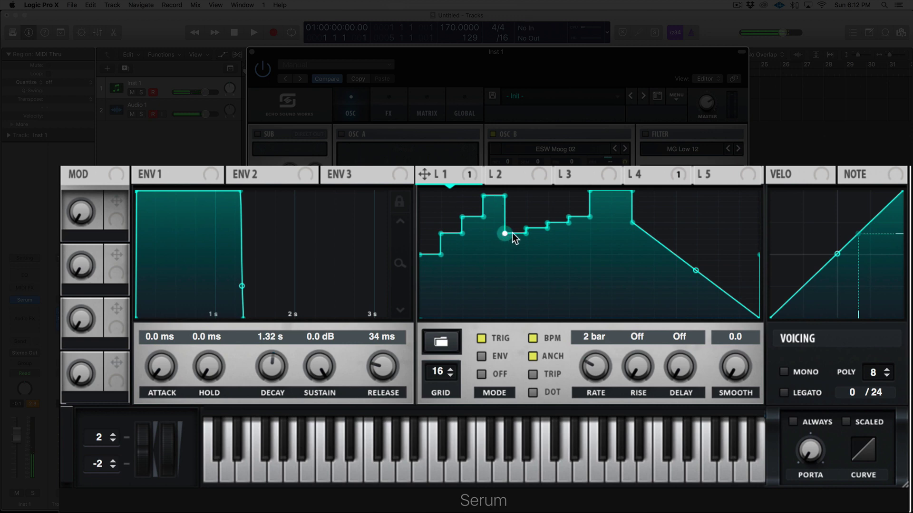
pyautogui.moveTo(515, 234); pyautogui.dragTo(514, 182)
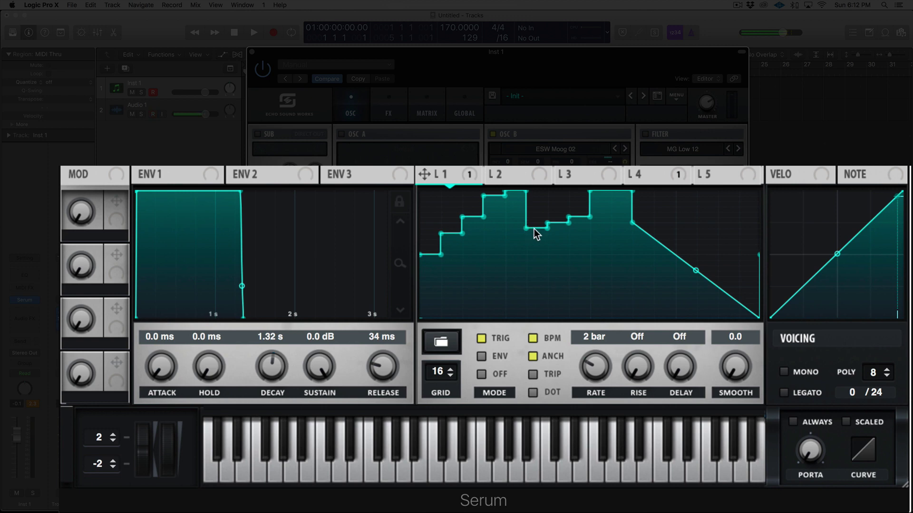
pyautogui.moveTo(534, 229); pyautogui.dragTo(534, 197)
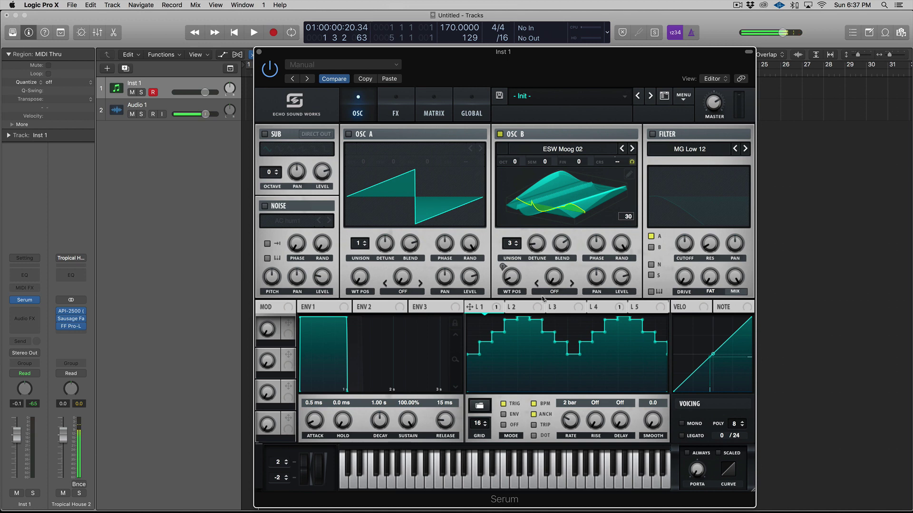
pyautogui.click(521, 308)
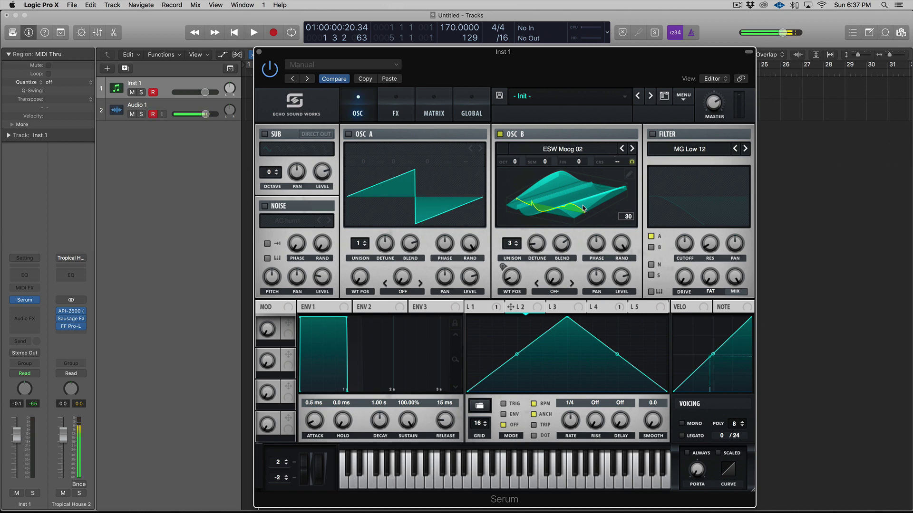
pyautogui.click(482, 310)
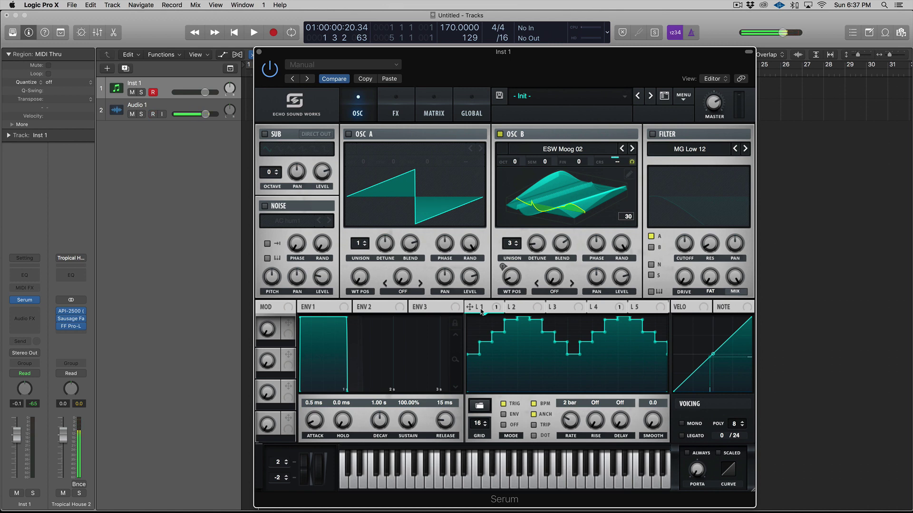
pyautogui.click(520, 314)
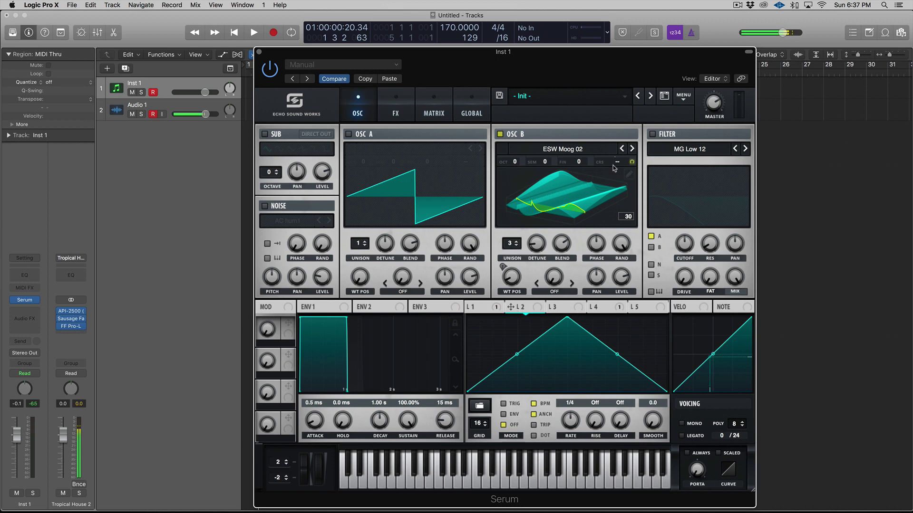
pyautogui.click(481, 306)
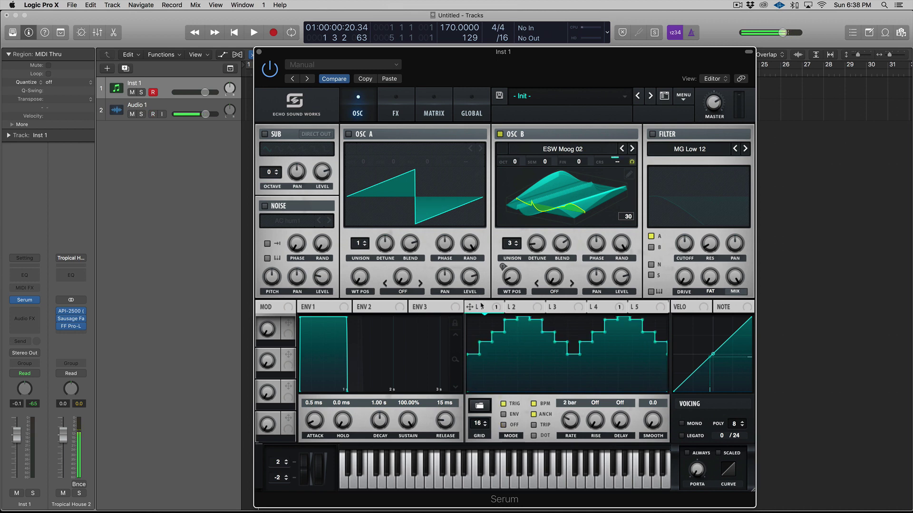
# Step: Reshape LFO 2 into an immediate peak with a curved fall and an extra point near its end, running at 1/8 in Trig mode
pyautogui.click(514, 309)
pyautogui.moveTo(566, 317); pyautogui.dragTo(470, 315)
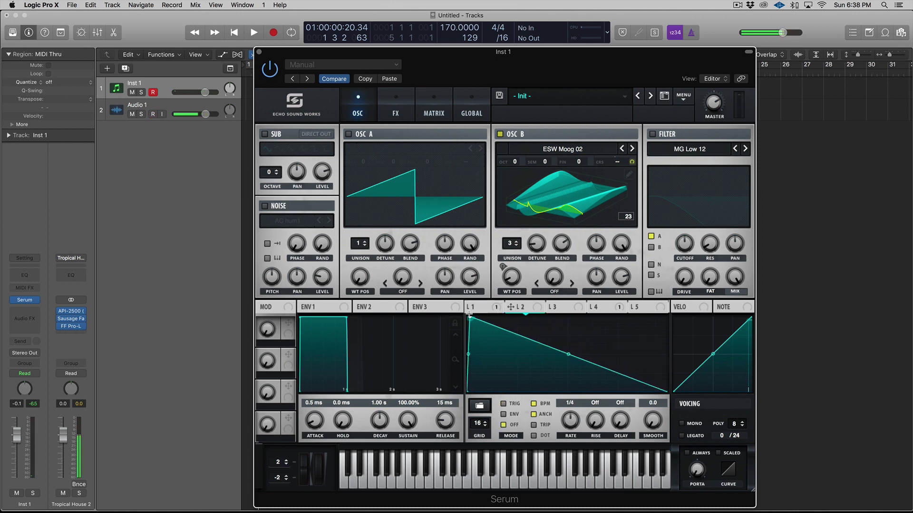
pyautogui.moveTo(568, 354); pyautogui.dragTo(568, 359)
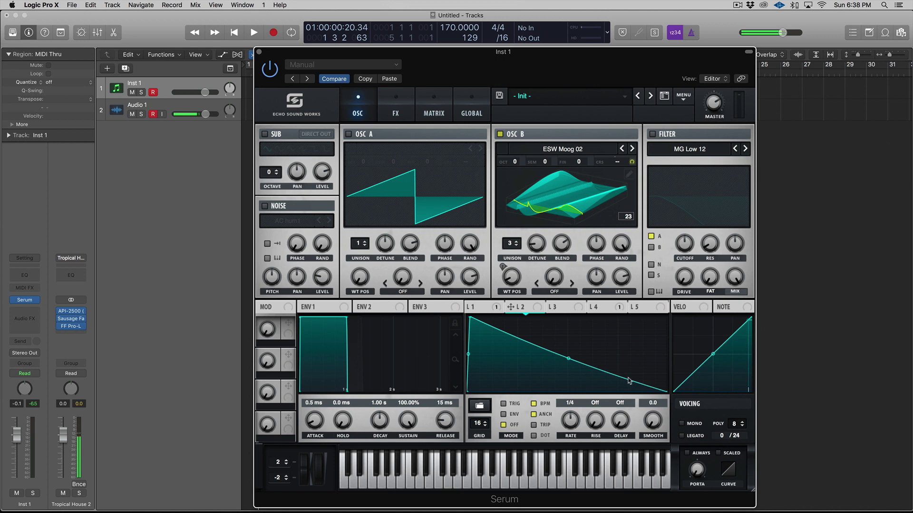
pyautogui.doubleClick(628, 380)
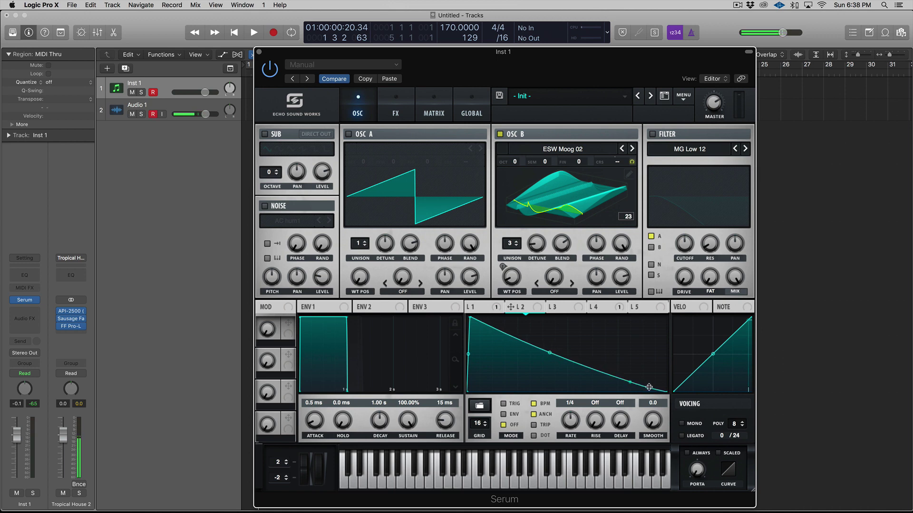
pyautogui.moveTo(630, 383); pyautogui.dragTo(630, 377)
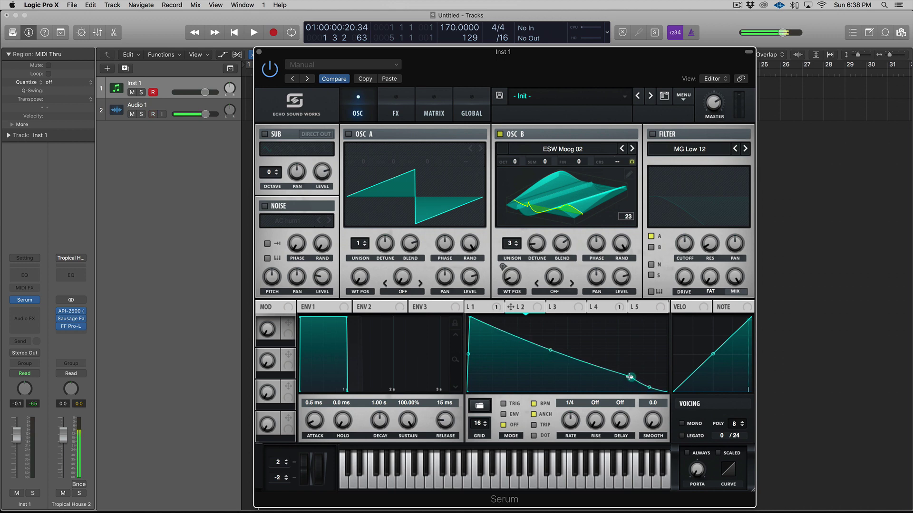
pyautogui.moveTo(571, 421); pyautogui.dragTo(553, 414)
# Step: Enable the MG Low 12 filter, assign LFO 2 to its cutoff and set the base cutoff to about 30 Hz
pyautogui.click(654, 136)
pyautogui.moveTo(512, 308); pyautogui.dragTo(683, 244)
pyautogui.moveTo(681, 249); pyautogui.dragTo(682, 251)
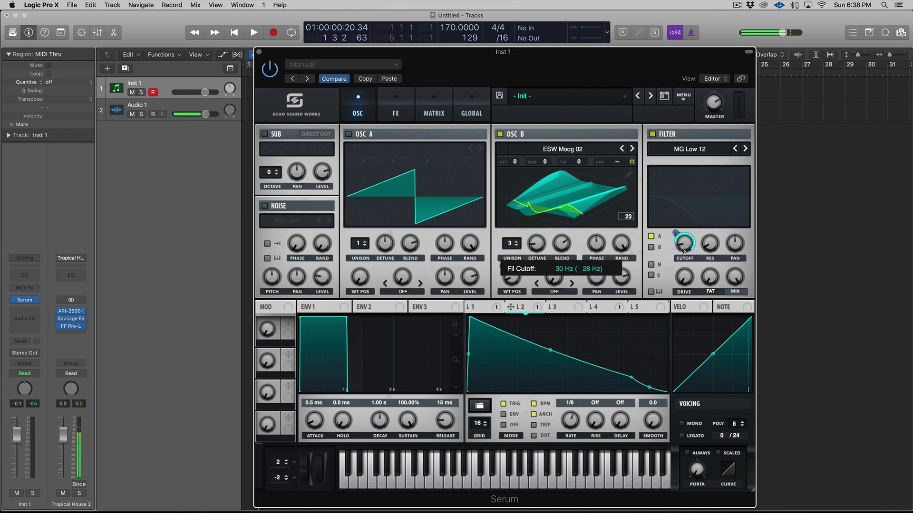
# Step: Route oscillator B into the filter instead of oscillator A and slightly adjust the filter resonance
pyautogui.click(651, 247)
pyautogui.click(652, 236)
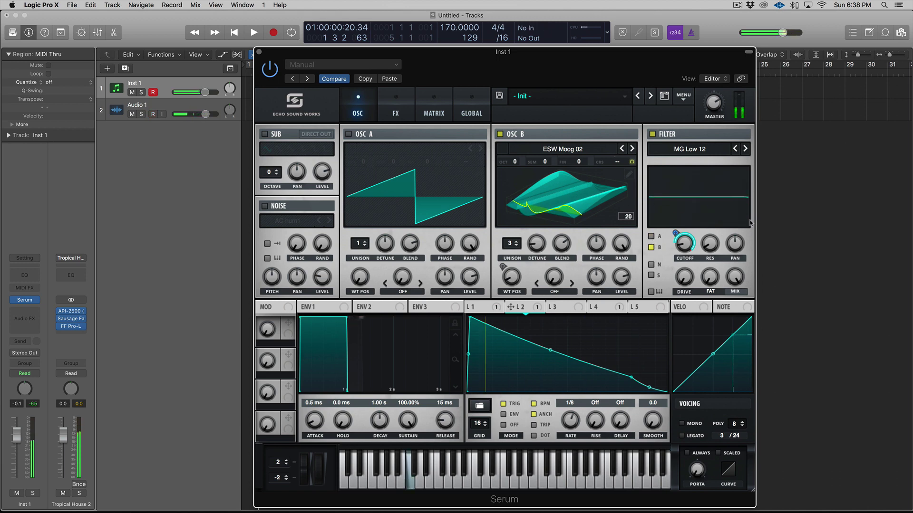
pyautogui.moveTo(709, 244); pyautogui.dragTo(713, 240)
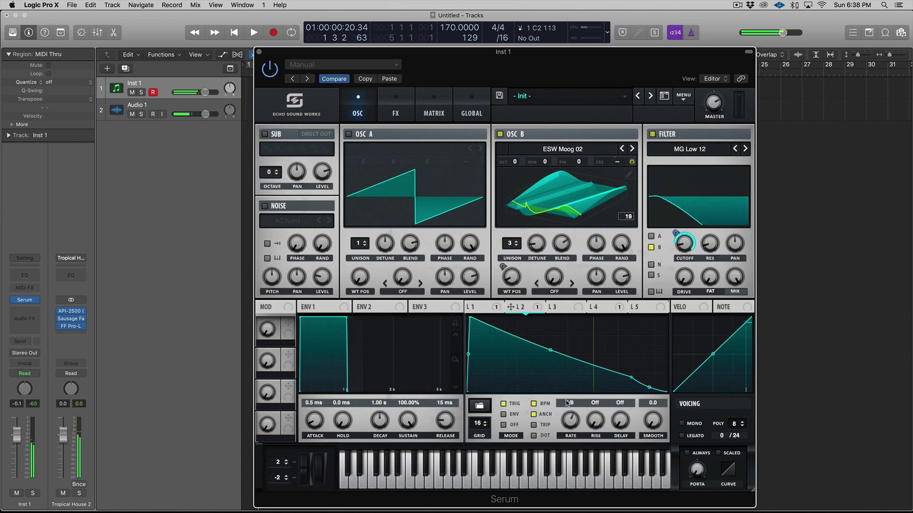
# Step: Try a 1/4 rate on LFO 2 and a 4 bar rate on LFO 1, and return them to 1/8 and 2 bar
pyautogui.moveTo(571, 418); pyautogui.dragTo(571, 421)
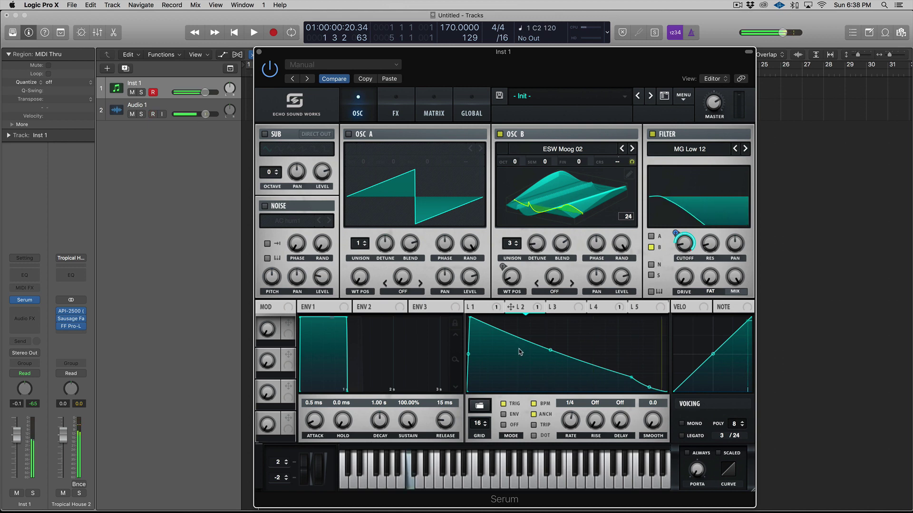
pyautogui.click(473, 306)
pyautogui.moveTo(573, 424); pyautogui.dragTo(574, 428)
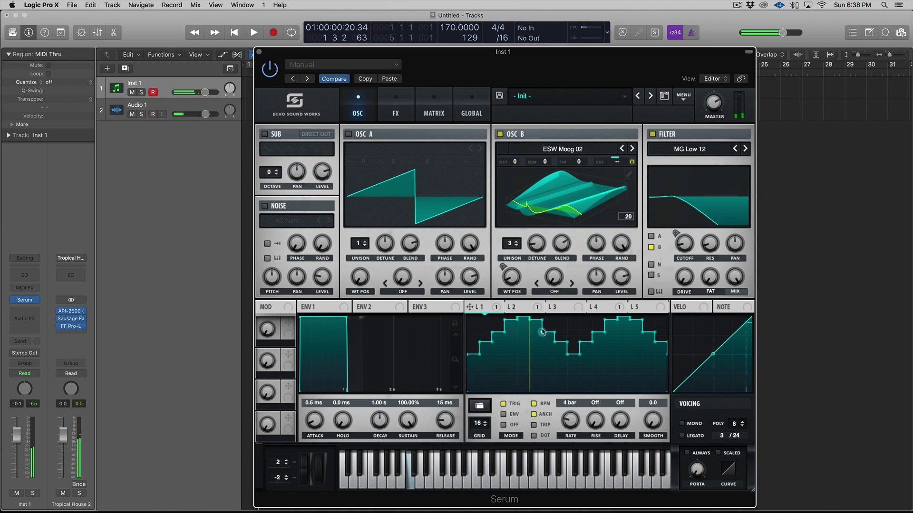
pyautogui.moveTo(570, 422); pyautogui.dragTo(570, 419)
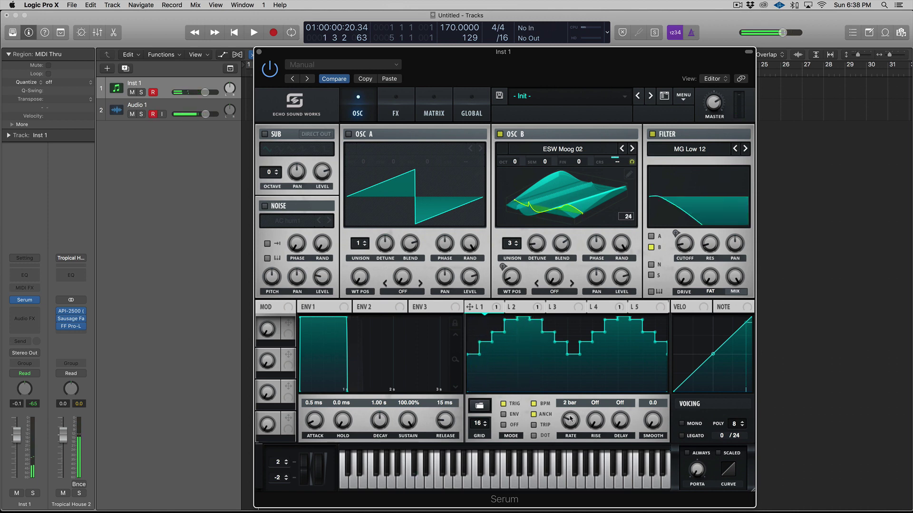
pyautogui.click(525, 310)
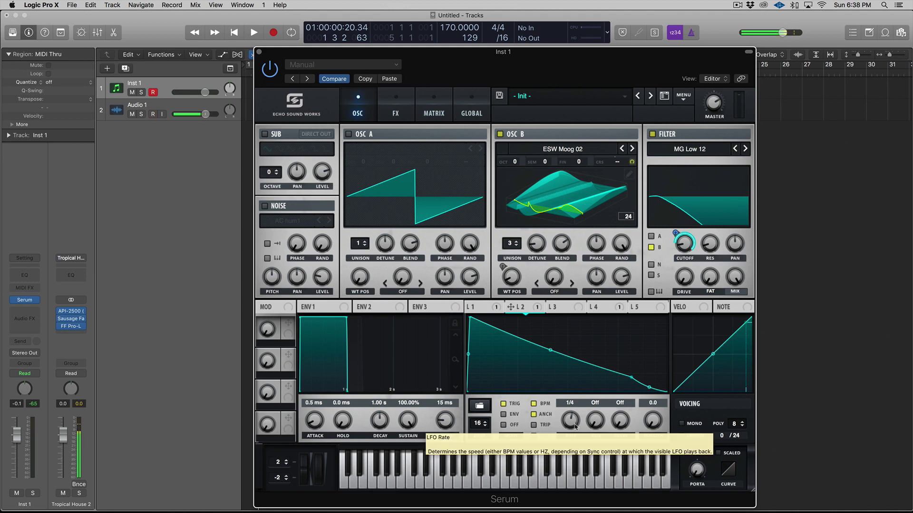
pyautogui.moveTo(575, 427); pyautogui.dragTo(573, 413)
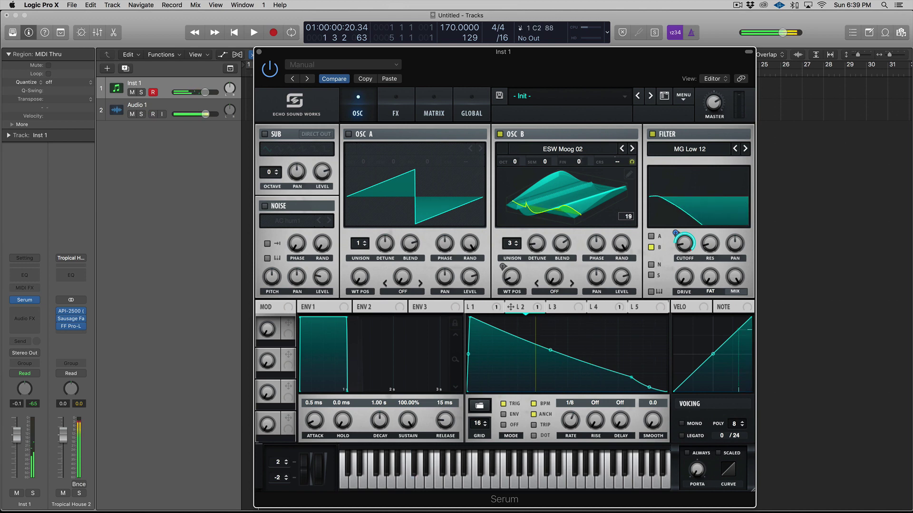
# Step: Set oscillator B's fine tuning to 7 and its unison stack to 12 (2x)
pyautogui.moveTo(579, 162); pyautogui.dragTo(580, 157)
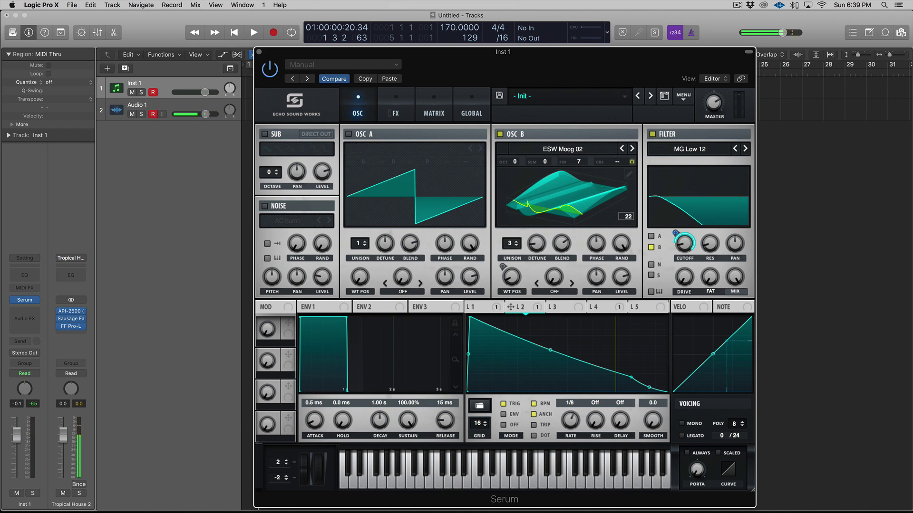
pyautogui.click(460, 112)
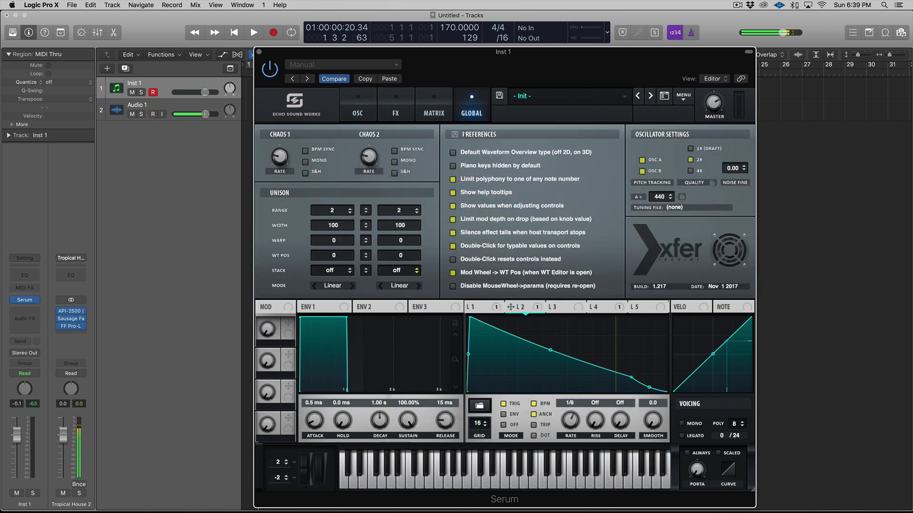
pyautogui.click(358, 113)
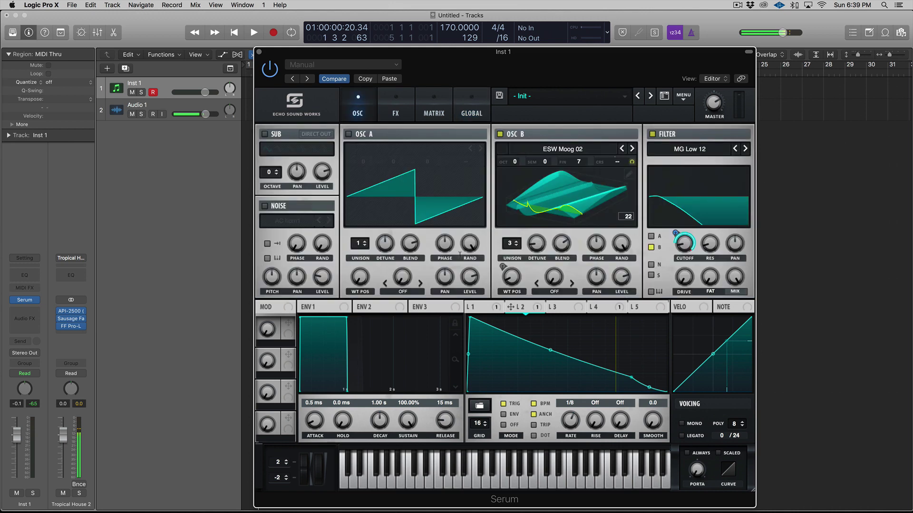
pyautogui.click(463, 106)
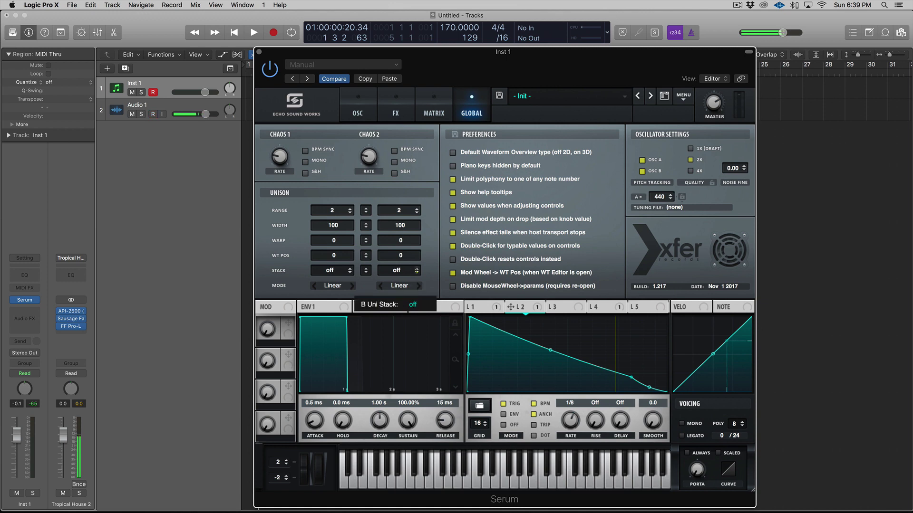
pyautogui.click(416, 271)
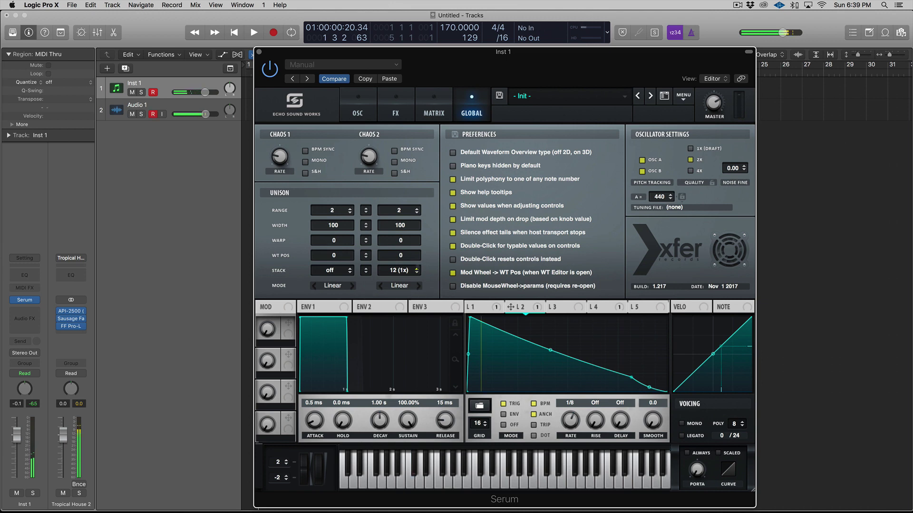
pyautogui.click(417, 272)
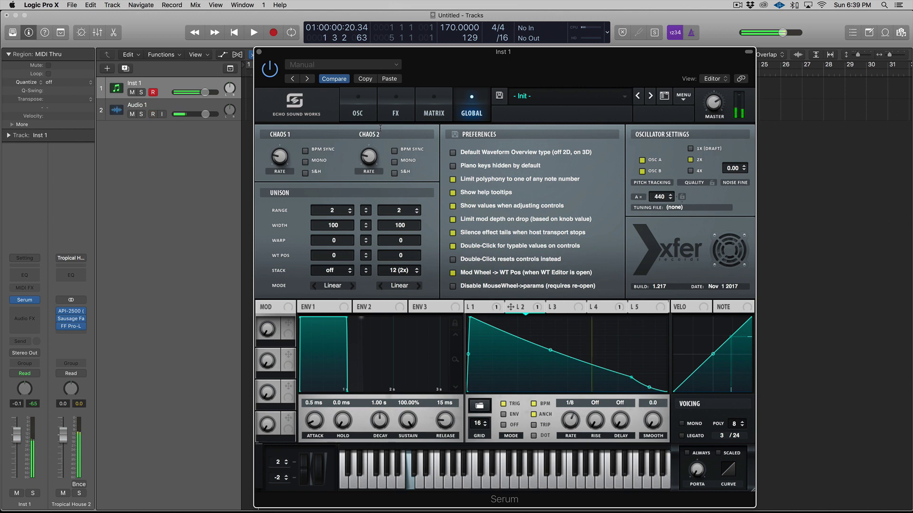
# Step: Compare oscillator B's sound with its unison stack off, and restore the stack to 12 (2x)
pyautogui.click(354, 101)
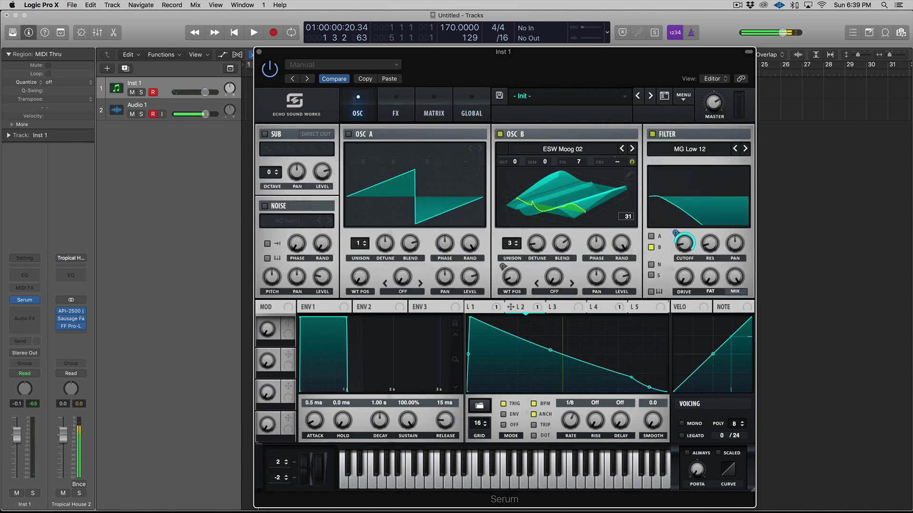
pyautogui.click(472, 109)
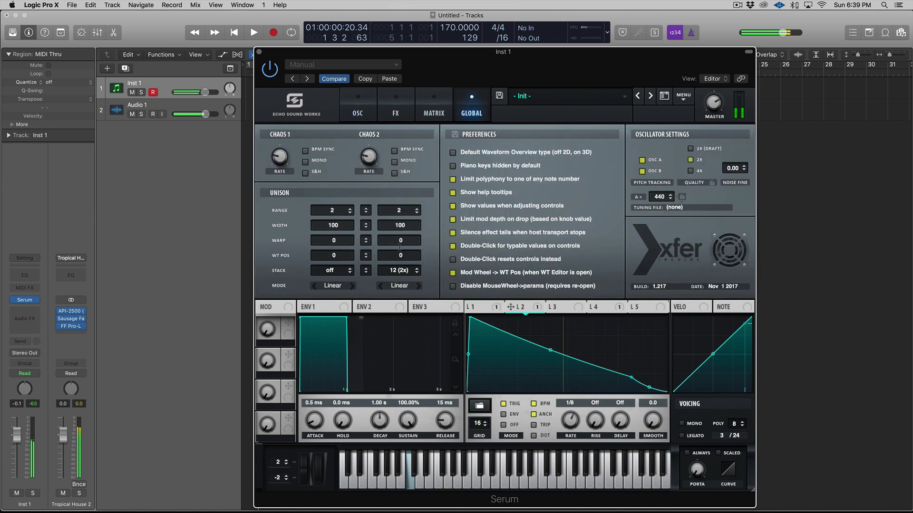
pyautogui.click(417, 271)
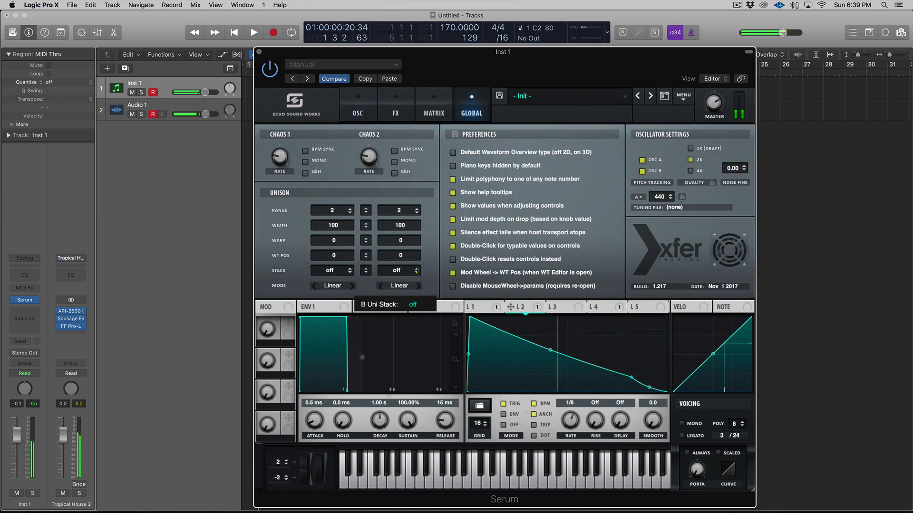
pyautogui.click(417, 269)
pyautogui.click(416, 269)
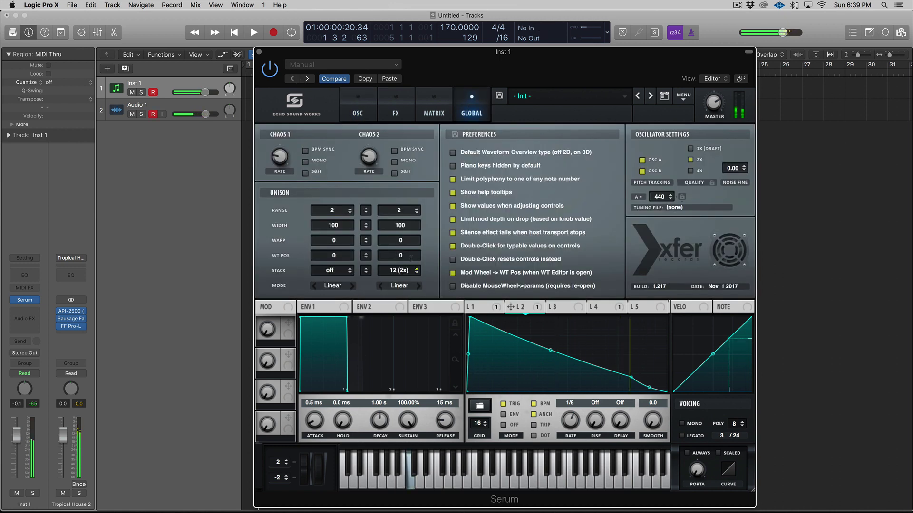
# Step: Turn on oscillator A
pyautogui.click(357, 110)
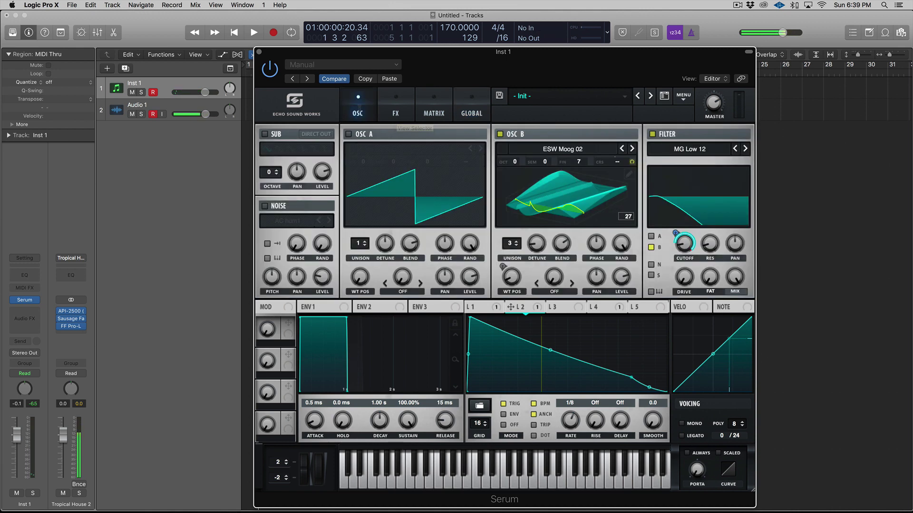
pyautogui.click(455, 135)
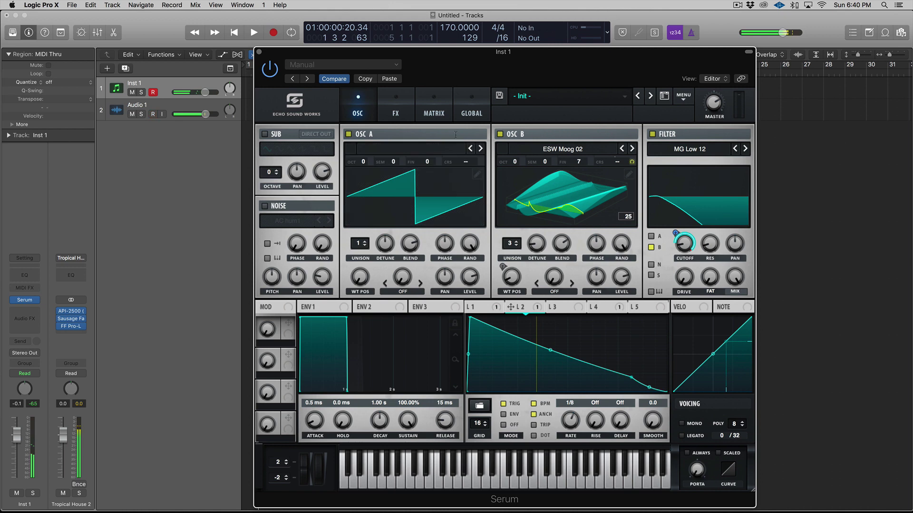
# Step: Turn off oscillator B, display LFO 3, and load the Echo Sound Works Strange Things wavetable ESW Juno 01 into oscillator A
pyautogui.click(499, 134)
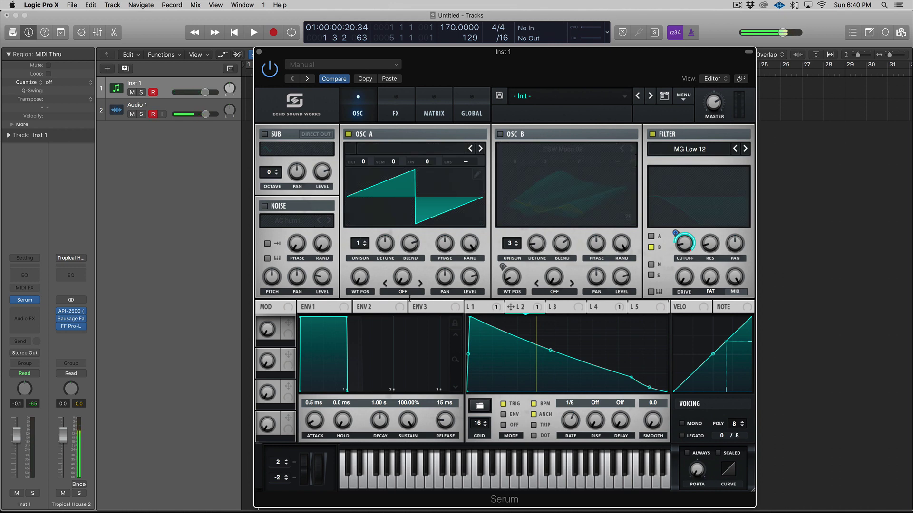
pyautogui.click(564, 309)
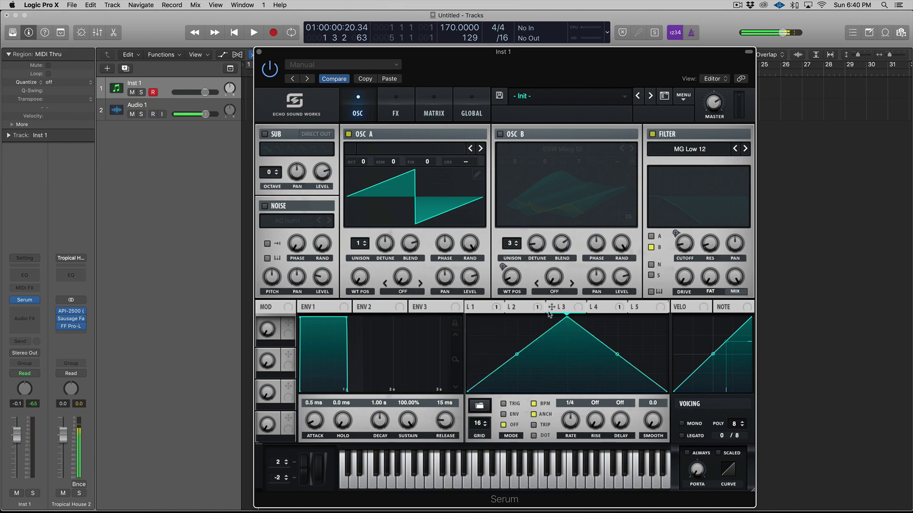
pyautogui.click(395, 149)
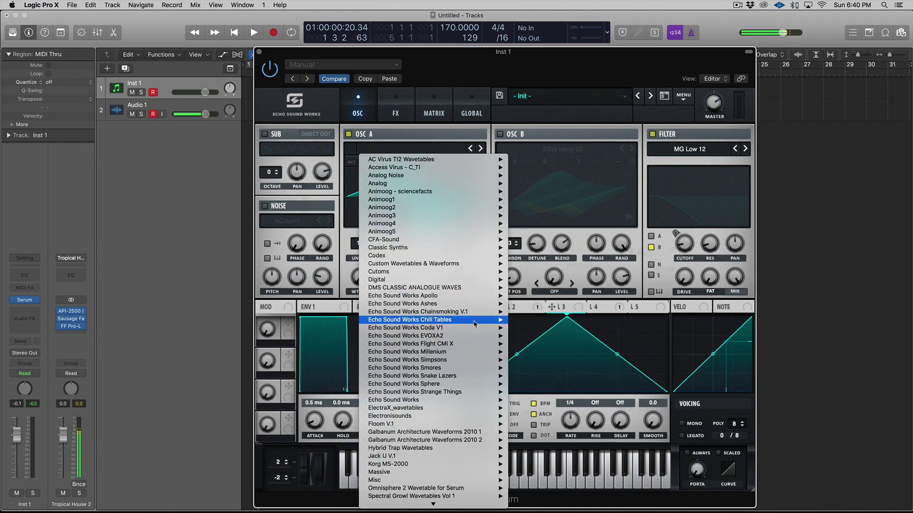
pyautogui.moveTo(475, 392)
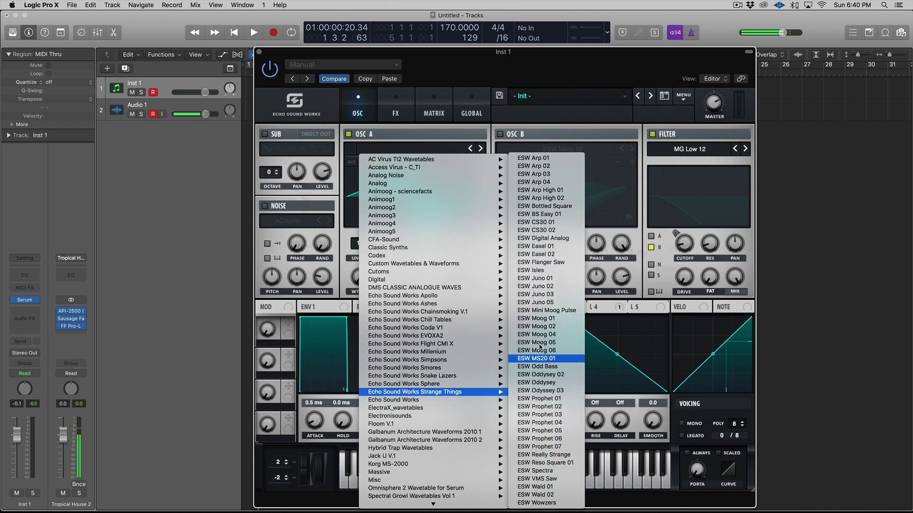
pyautogui.click(549, 280)
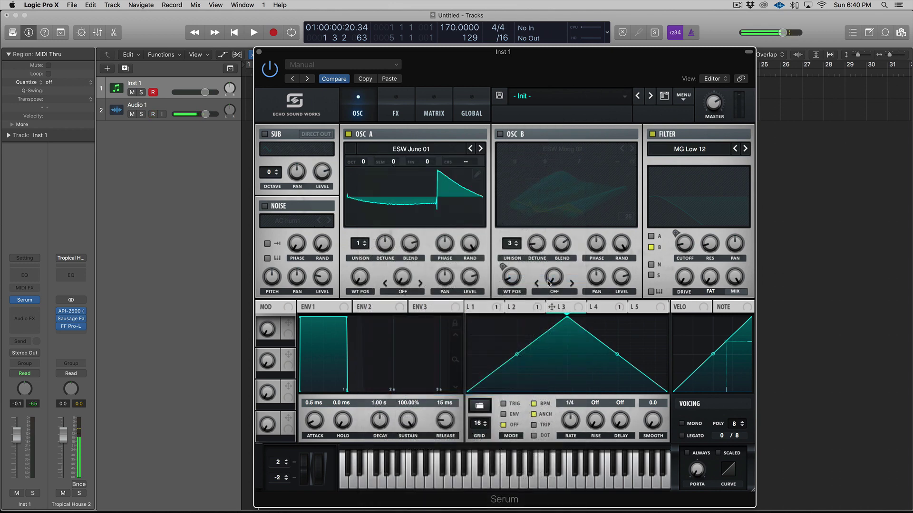
# Step: Inspect oscillator A's wavetable in the 3D view, and return to the 2D waveform
pyautogui.click(405, 151)
pyautogui.click(391, 142)
pyautogui.click(382, 184)
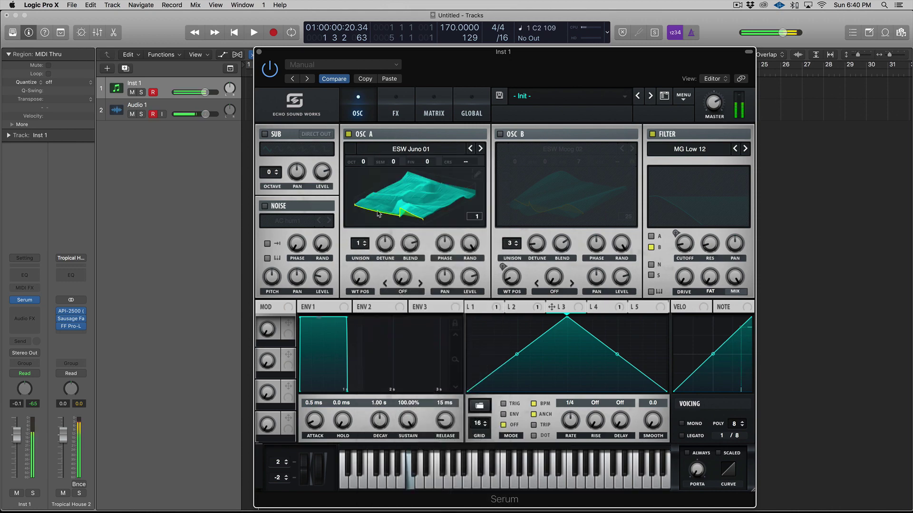
pyautogui.moveTo(360, 277)
pyautogui.mouseDown()
pyautogui.moveTo(361, 220)
pyautogui.moveTo(361, 278)
pyautogui.mouseUp()
pyautogui.click(374, 205)
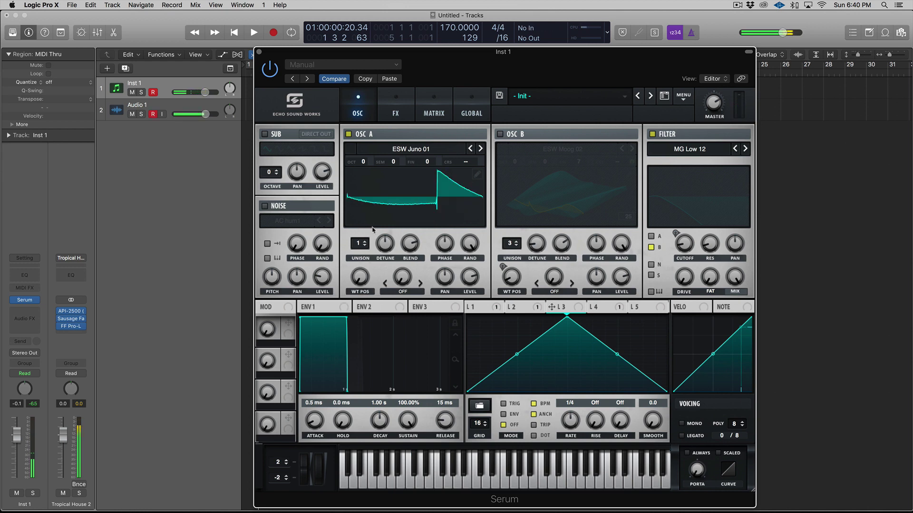
# Step: Set oscillator A's unison to 5 voices and lower its detune
pyautogui.moveTo(359, 280)
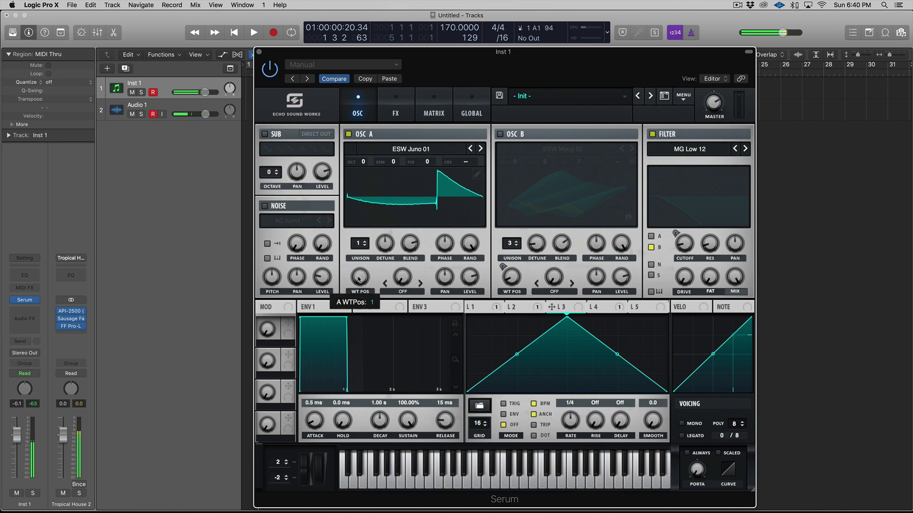
pyautogui.moveTo(359, 244); pyautogui.dragTo(384, 277)
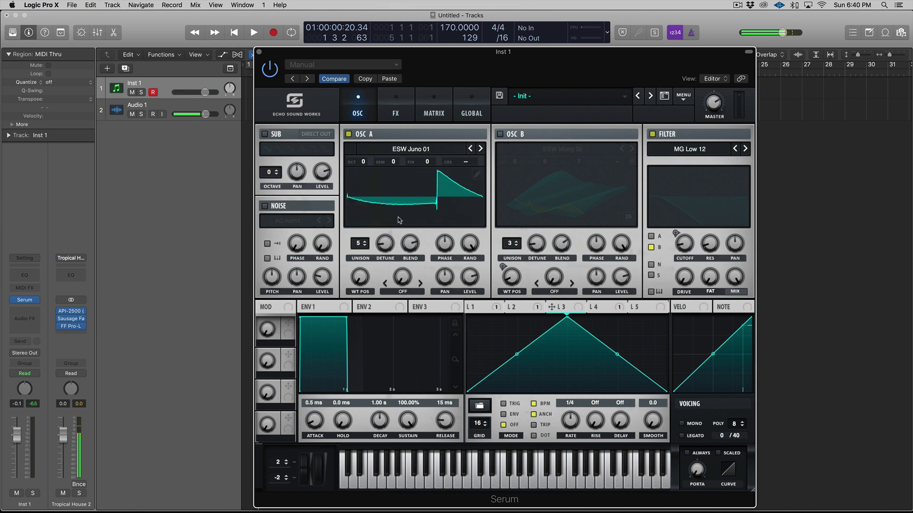
pyautogui.click(385, 242)
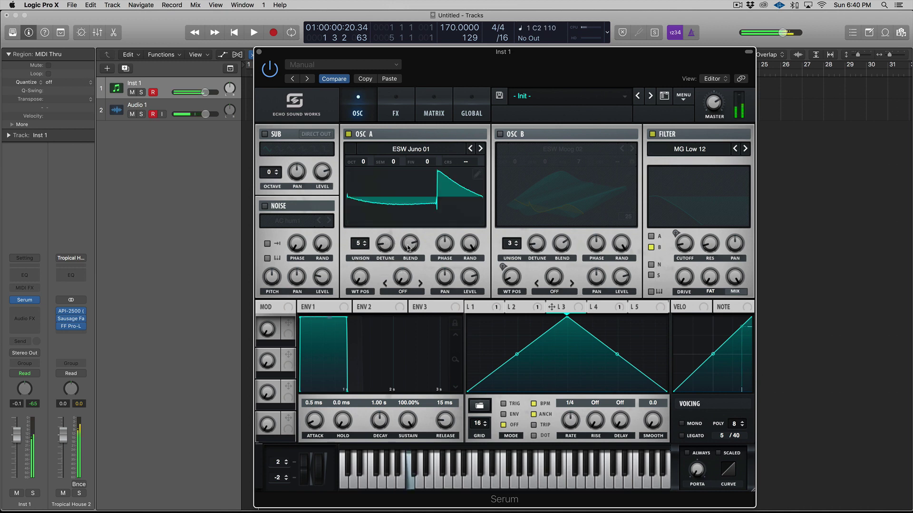
pyautogui.click(408, 244)
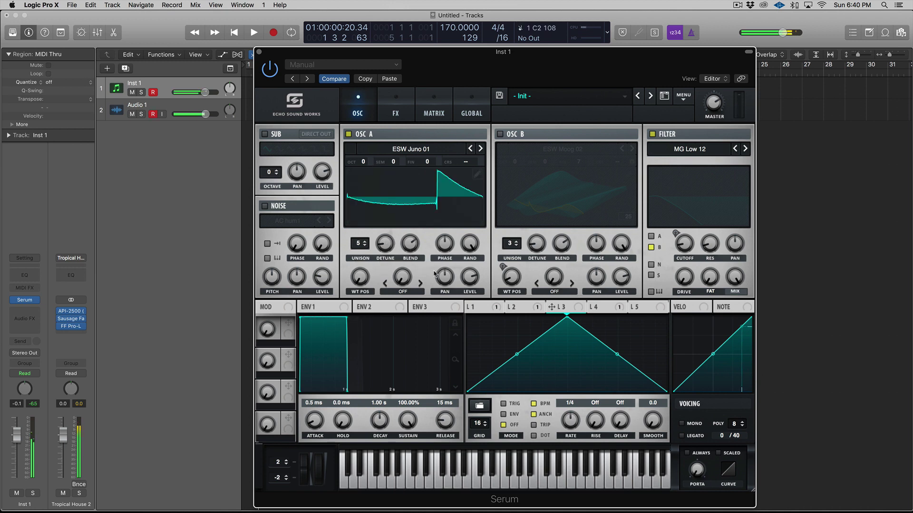
# Step: Set oscillator A's fine tuning to -10 and its octave to -1
pyautogui.moveTo(427, 162); pyautogui.dragTo(418, 168)
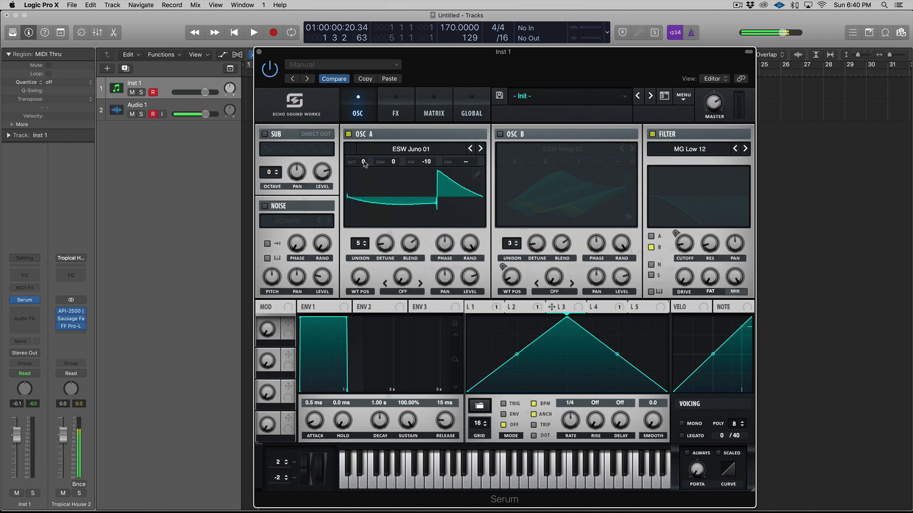
pyautogui.moveTo(363, 165)
pyautogui.moveTo(363, 167); pyautogui.dragTo(363, 172)
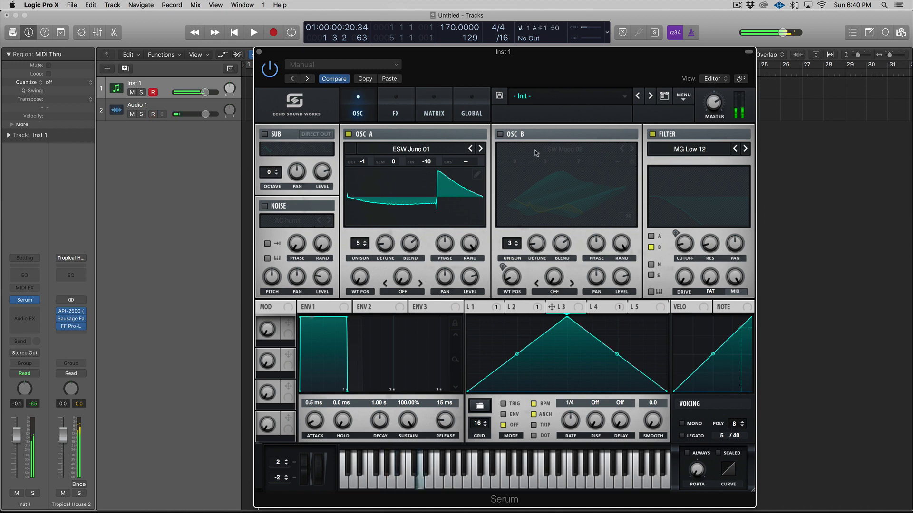
# Step: Route oscillator A through the filter, check the LFO 2 shape that modulates the cutoff, and return to LFO 3
pyautogui.click(652, 237)
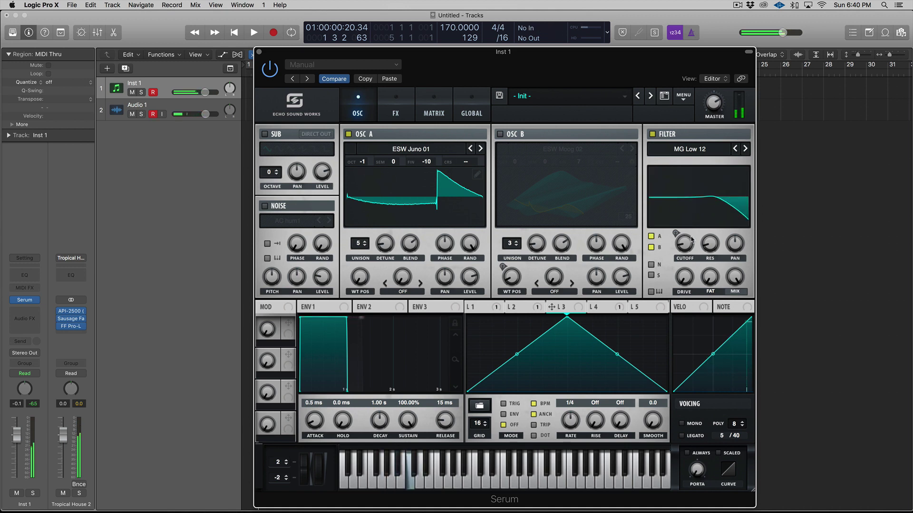
pyautogui.moveTo(692, 240)
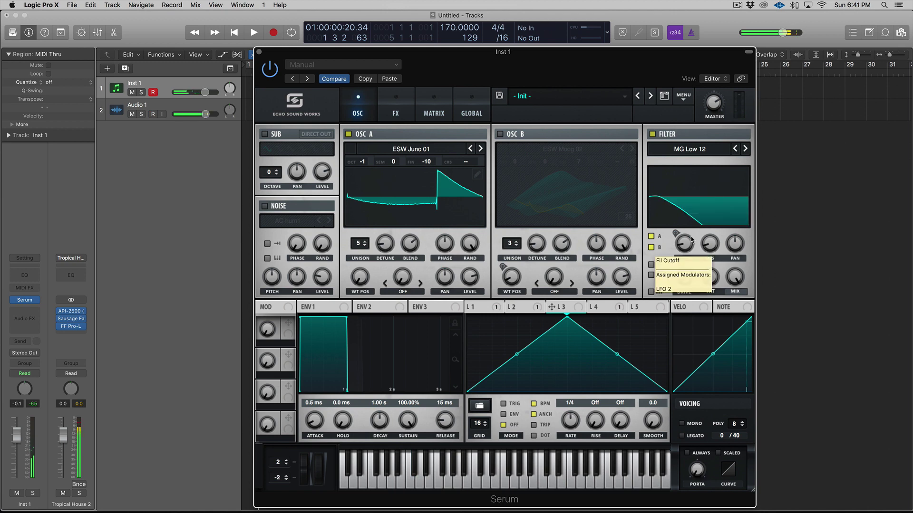
pyautogui.click(519, 309)
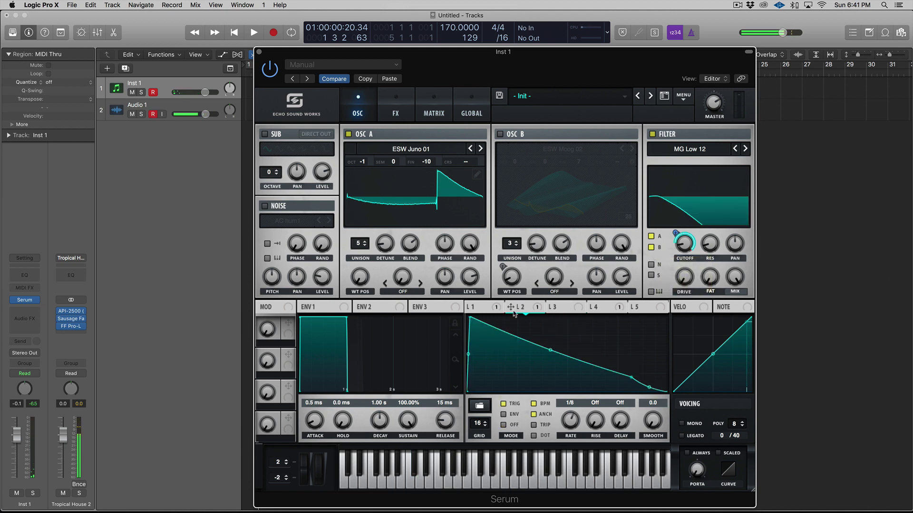
pyautogui.click(557, 308)
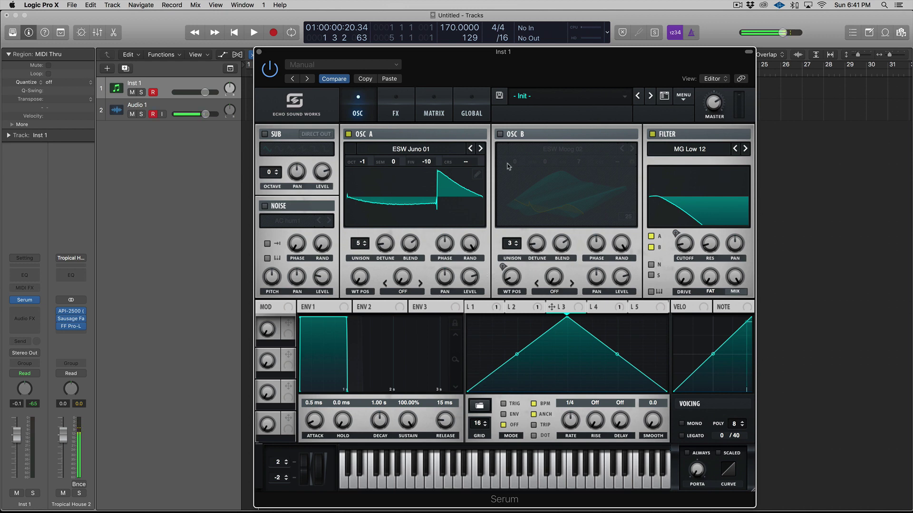
# Step: Compare the patch with oscillator B on and off, and leave oscillator B turned on
pyautogui.click(500, 134)
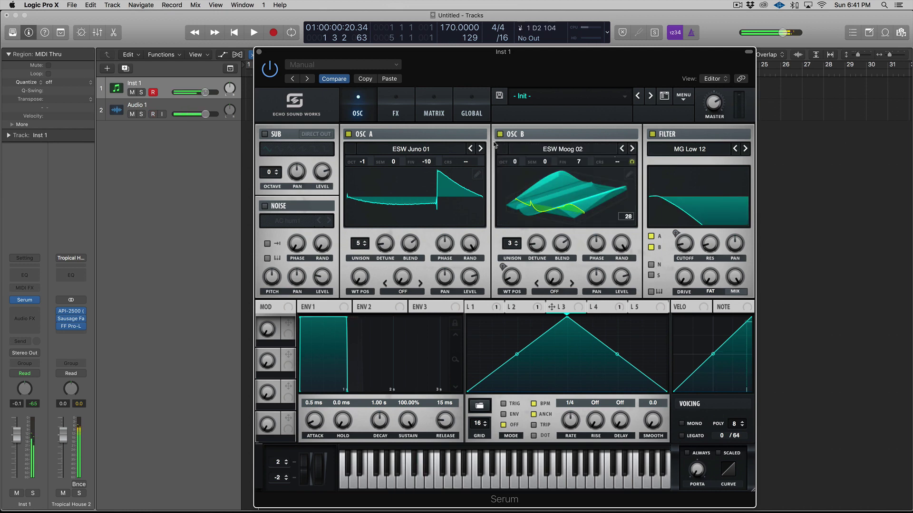
pyautogui.click(500, 134)
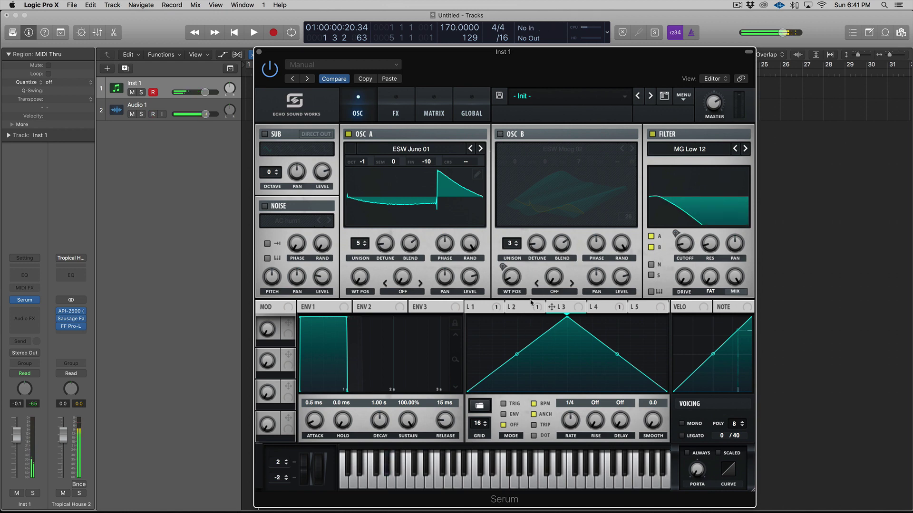
pyautogui.click(500, 135)
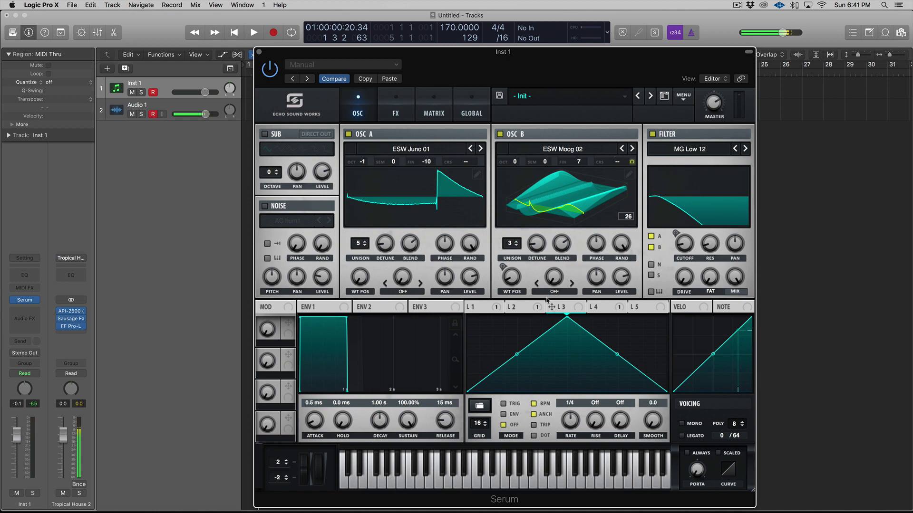
# Step: Assign LFO 3 to oscillator A's coarse pitch and draw flat steps at mid height across the LFO's first three grid cells
pyautogui.moveTo(551, 305); pyautogui.dragTo(469, 165)
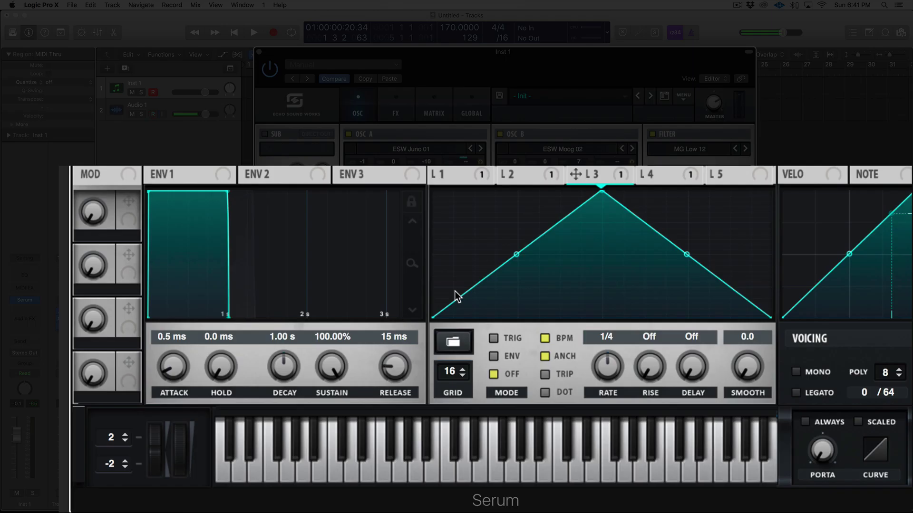
pyautogui.moveTo(478, 385); pyautogui.dragTo(476, 364)
pyautogui.moveTo(446, 267); pyautogui.dragTo(446, 252)
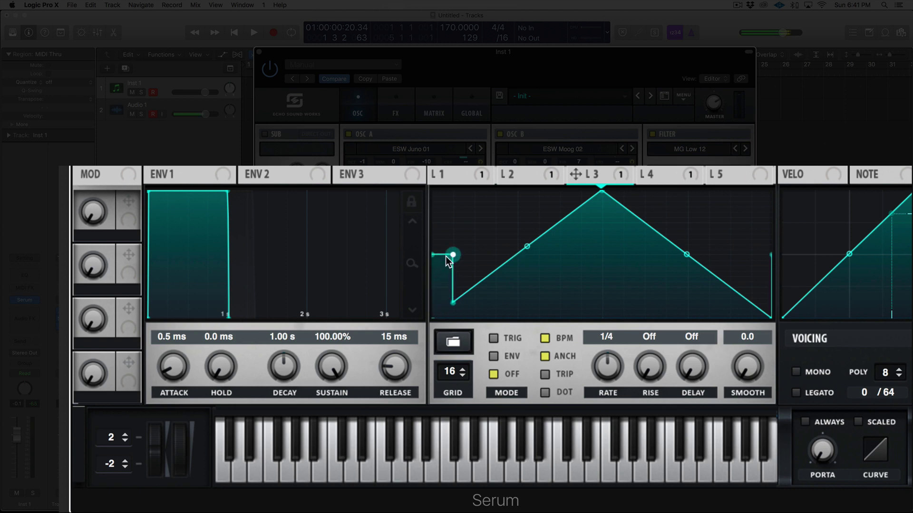
pyautogui.keyDown('shift'); pyautogui.click(464, 277); pyautogui.keyUp('shift')
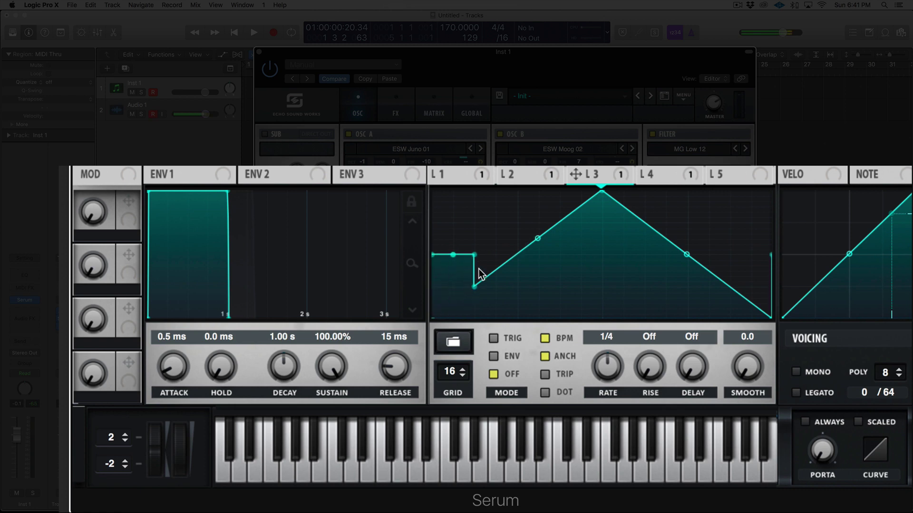
pyautogui.keyDown('shift'); pyautogui.click(483, 269); pyautogui.keyUp('shift')
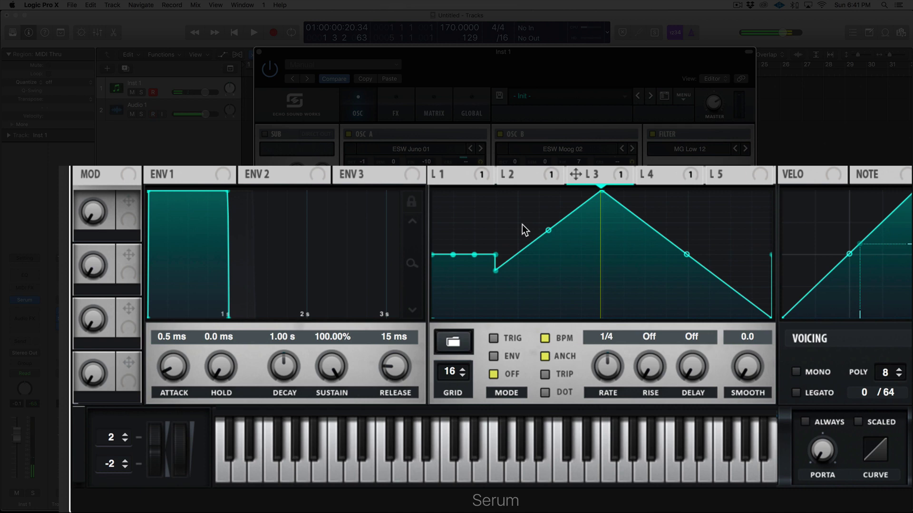
# Step: Set LFO 3's rate to 8 bar and its mode to Trig
pyautogui.moveTo(607, 369); pyautogui.dragTo(606, 427)
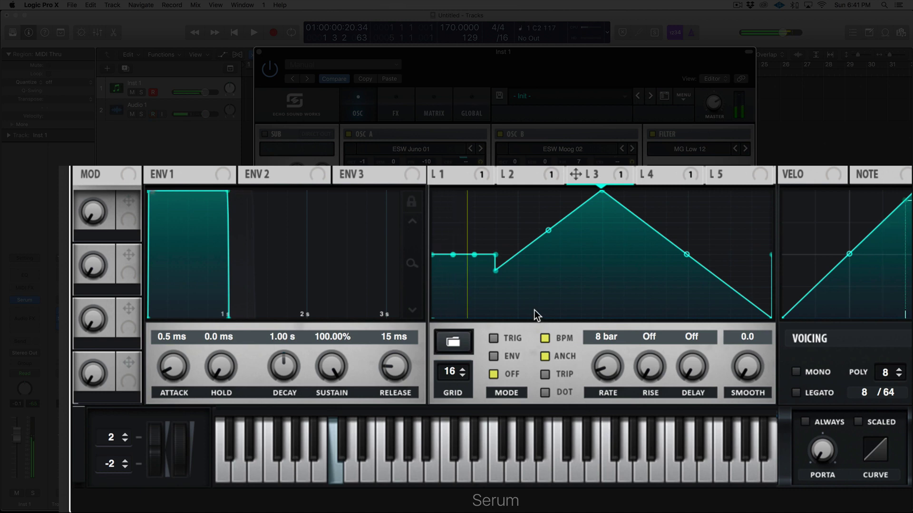
pyautogui.click(494, 339)
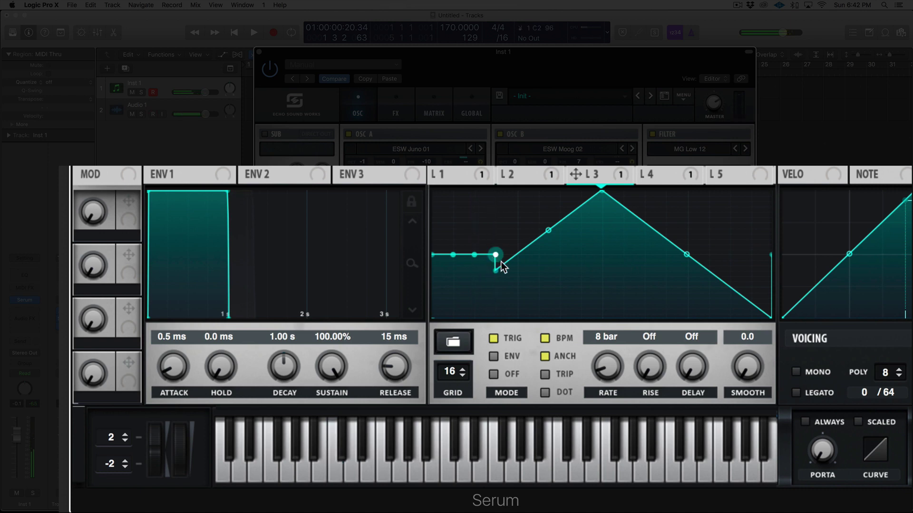
# Step: Add a fourth step to LFO 3, raised slightly above the first three
pyautogui.moveTo(501, 261); pyautogui.dragTo(487, 251)
pyautogui.keyDown('shift'); pyautogui.click(484, 252); pyautogui.keyUp('shift')
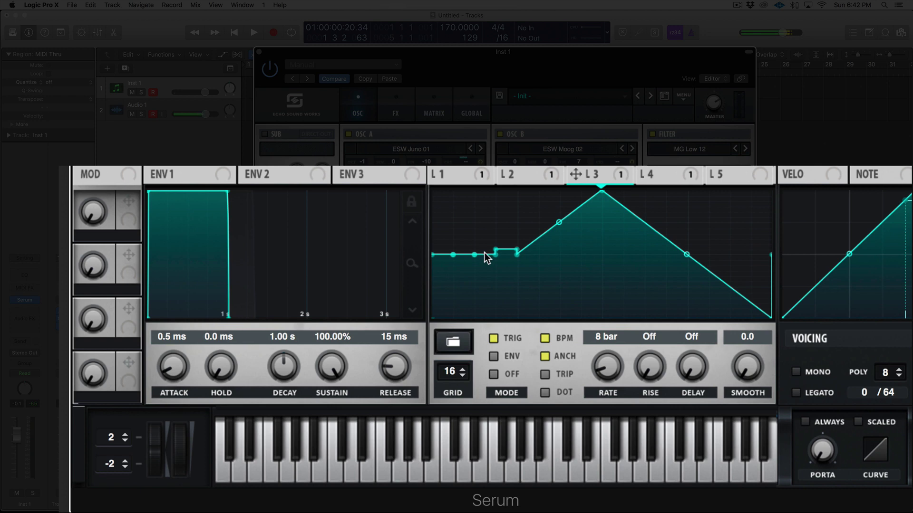
pyautogui.moveTo(503, 249); pyautogui.dragTo(502, 244)
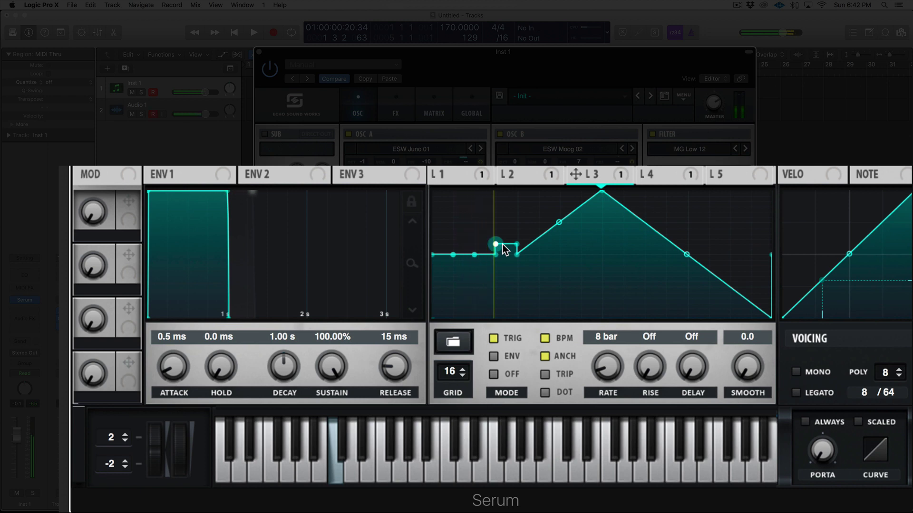
# Step: Start playback and draw LFO 3's fifth to eighth steps at one level, higher than the fourth
pyautogui.press('space')
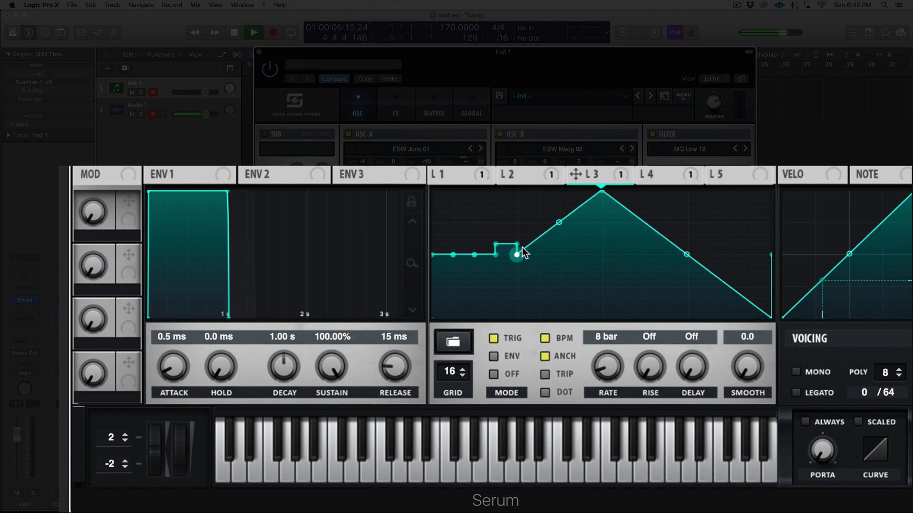
pyautogui.moveTo(523, 252)
pyautogui.mouseDown()
pyautogui.moveTo(526, 236)
pyautogui.moveTo(545, 230)
pyautogui.mouseUp()
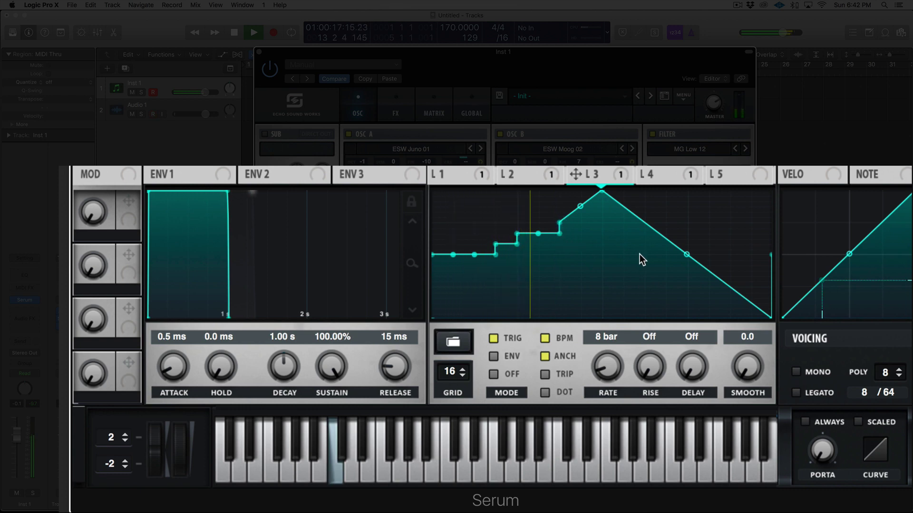
pyautogui.keyDown('shift'); pyautogui.click(566, 224); pyautogui.keyUp('shift')
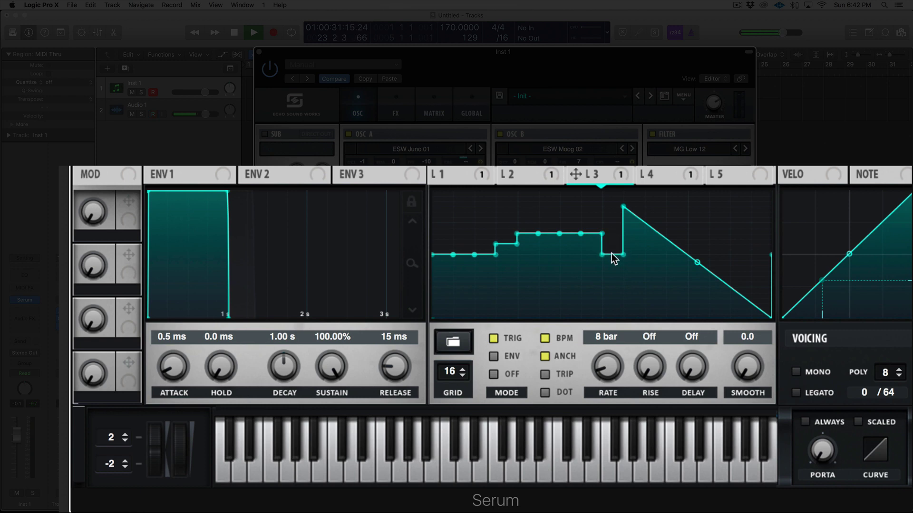
# Step: Draw LFO 3's ninth to twelfth steps at one level, a little below the height of the first three
pyautogui.moveTo(613, 259); pyautogui.dragTo(611, 273)
pyautogui.moveTo(626, 211); pyautogui.dragTo(626, 269)
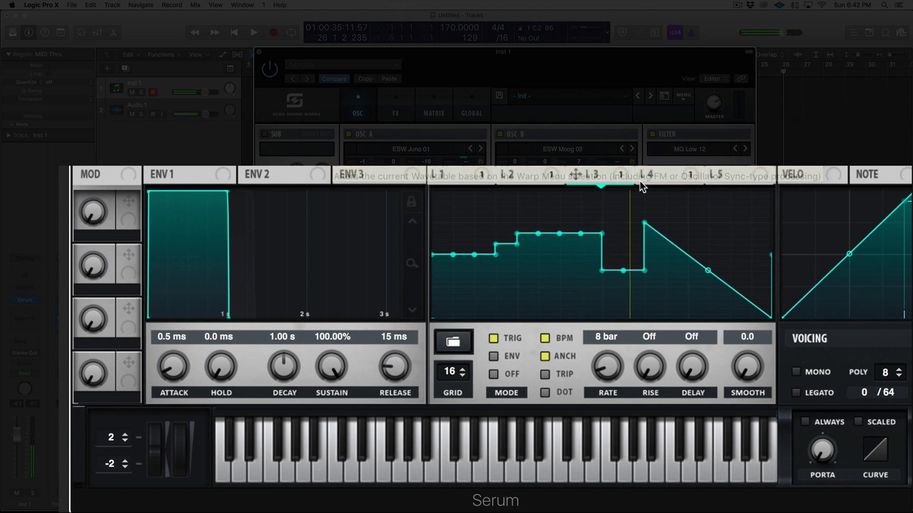
pyautogui.moveTo(650, 221); pyautogui.dragTo(685, 270)
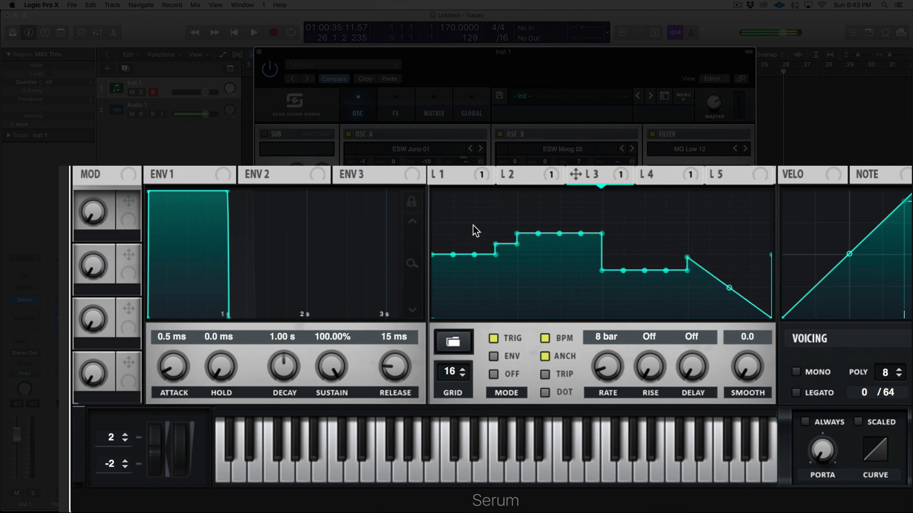
pyautogui.moveTo(688, 258); pyautogui.dragTo(688, 271)
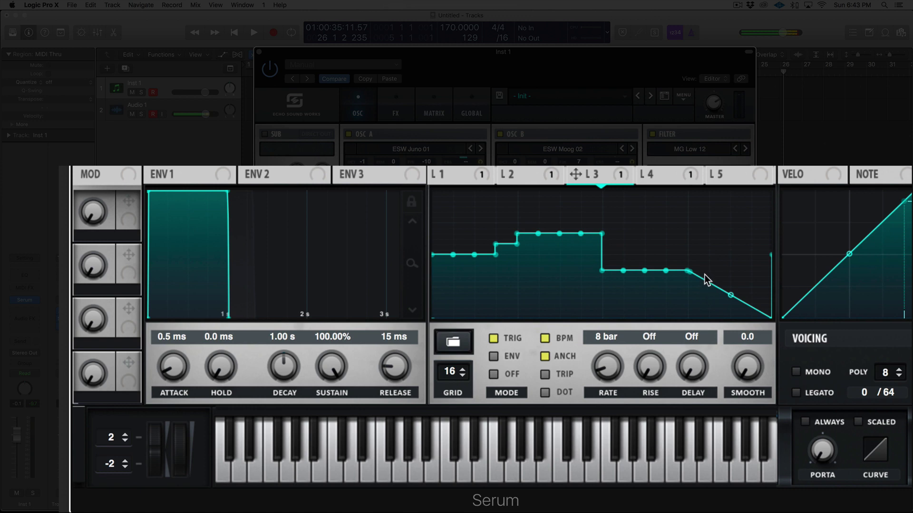
# Step: Draw LFO 3's thirteenth to sixteenth steps along the bottom of the graph
pyautogui.moveTo(705, 280); pyautogui.dragTo(699, 343)
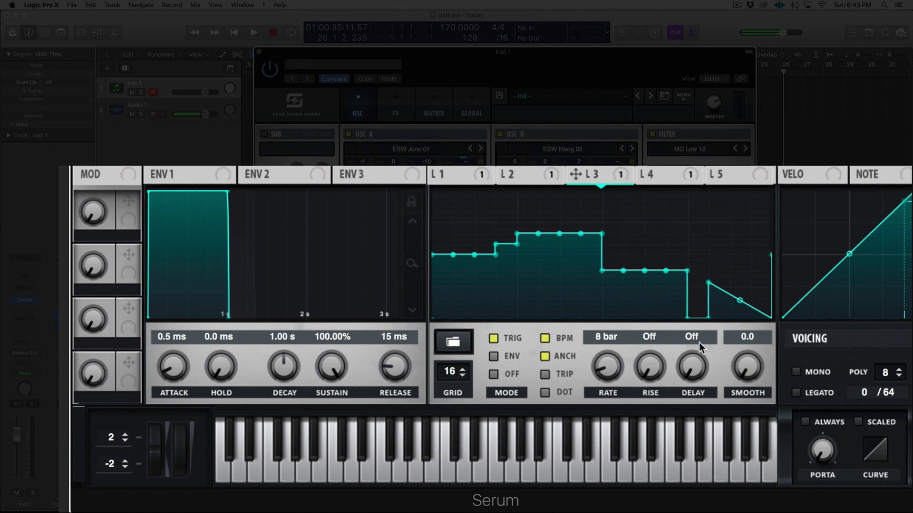
pyautogui.moveTo(717, 294); pyautogui.dragTo(712, 373)
pyautogui.moveTo(734, 316); pyautogui.dragTo(731, 365)
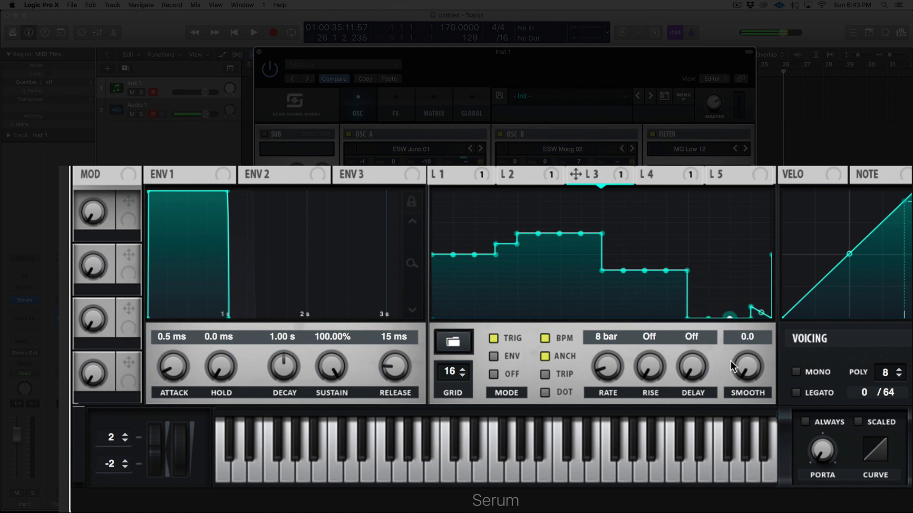
pyautogui.moveTo(754, 307); pyautogui.dragTo(752, 350)
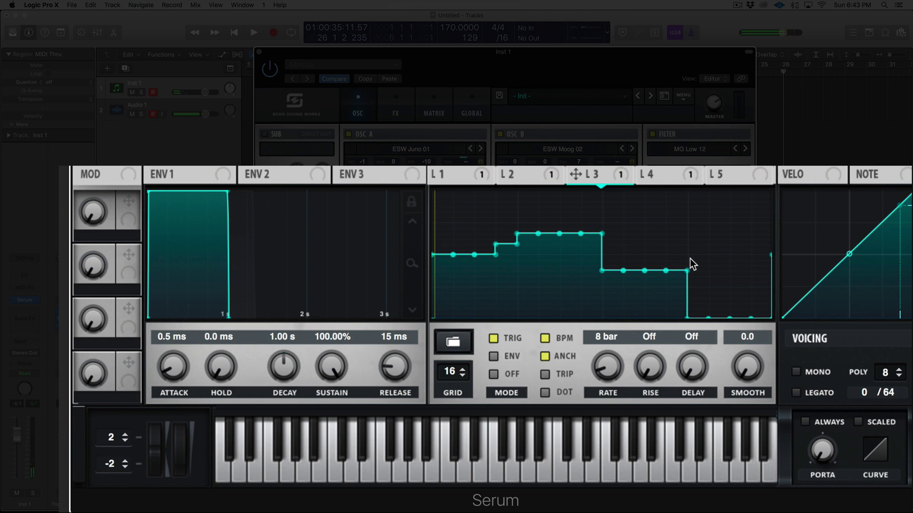
# Step: Assign Macro 1 to the filter cutoff under the name CUT OFF and bring it down to about 12%
pyautogui.click(128, 202)
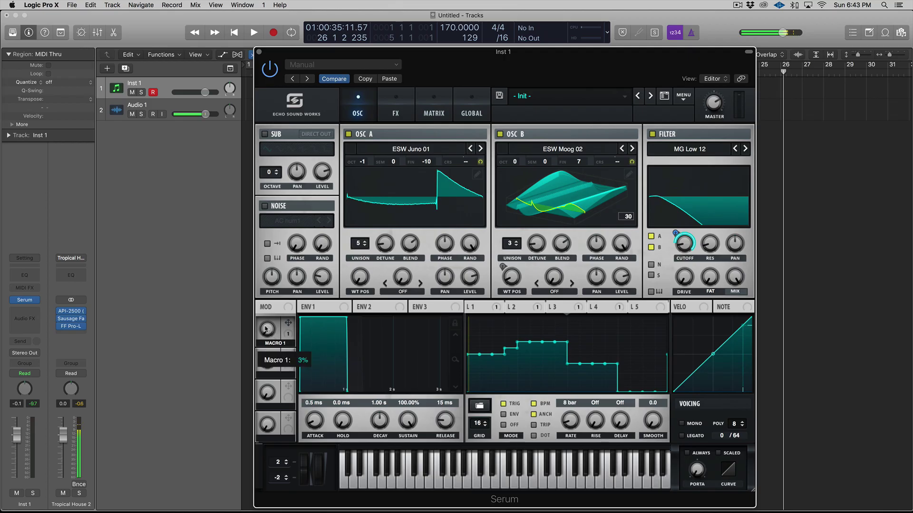
pyautogui.doubleClick(280, 344)
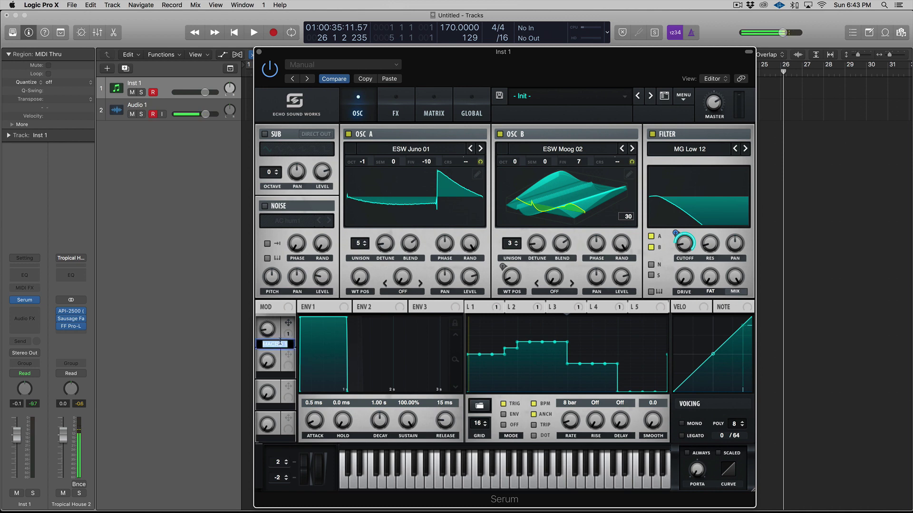
pyautogui.press('Return')
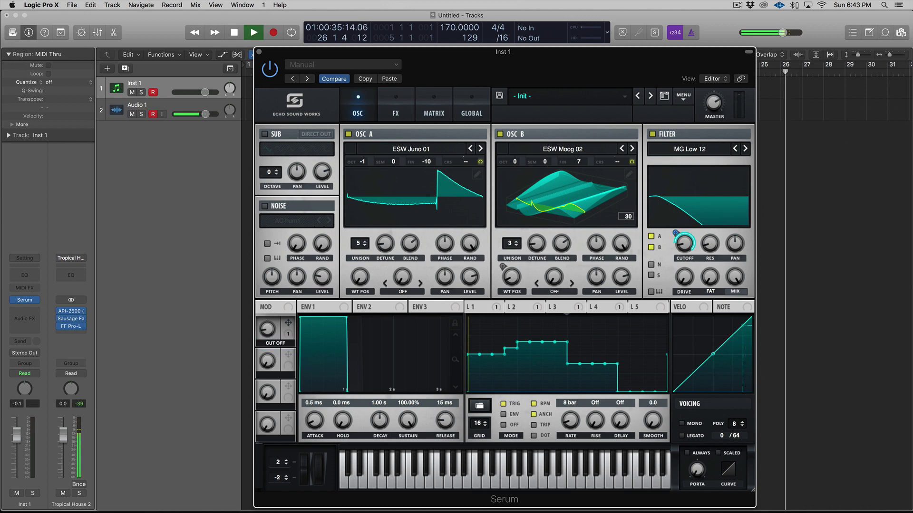
pyautogui.moveTo(270, 338)
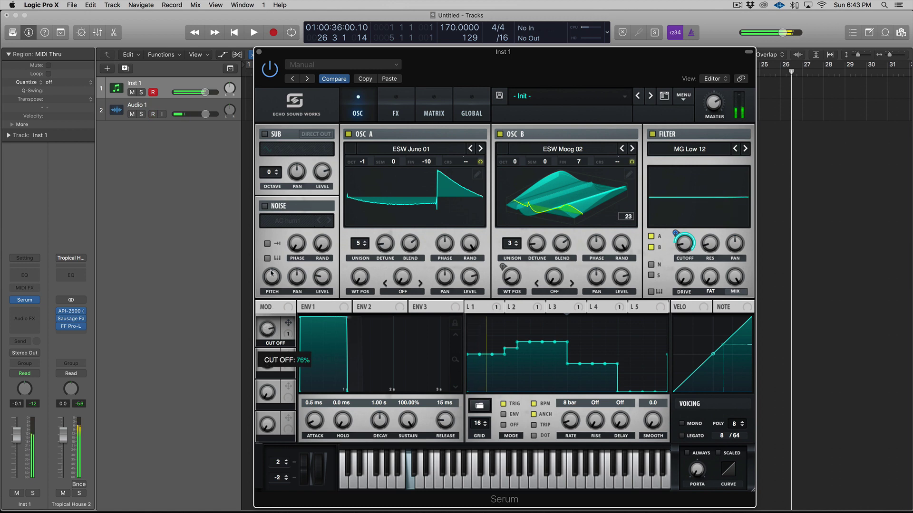
pyautogui.moveTo(270, 339); pyautogui.dragTo(270, 341)
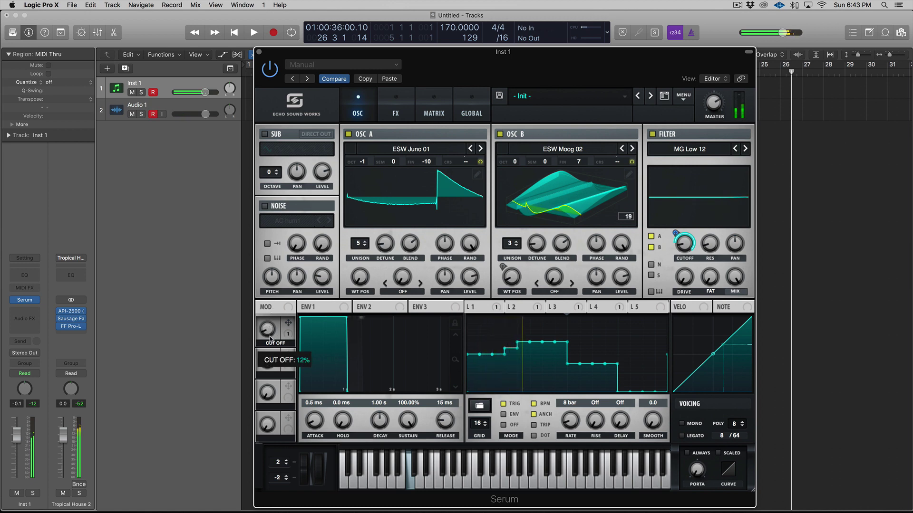
# Step: Enable the ATMOS 11 noise oscillator with pitch tracking, routed through the filter, at about 52% level
pyautogui.click(264, 207)
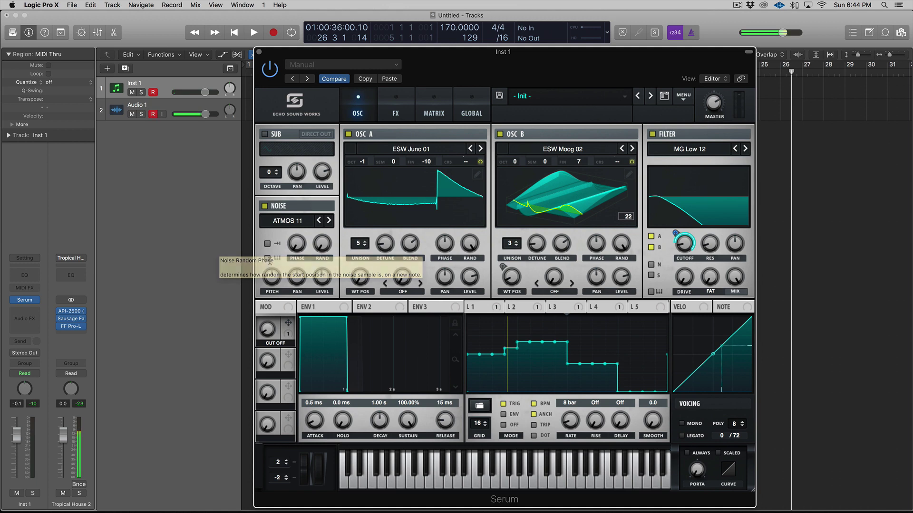
pyautogui.moveTo(271, 274); pyautogui.dragTo(272, 271)
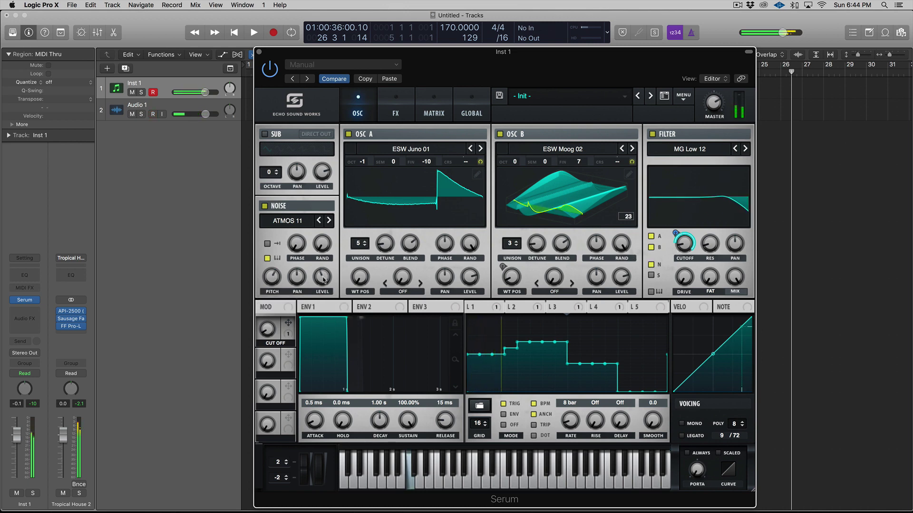
pyautogui.moveTo(324, 275)
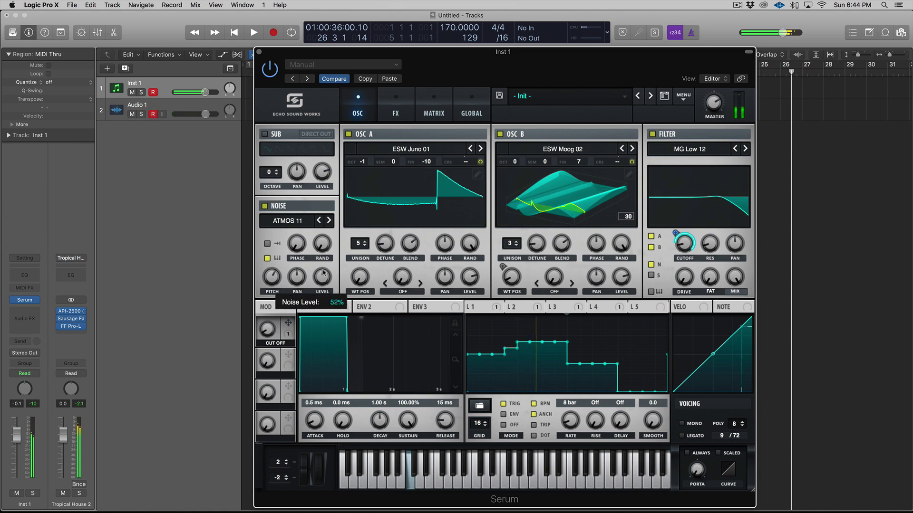
pyautogui.moveTo(323, 272); pyautogui.dragTo(323, 268)
# Step: Set the noise level to about 67% with oscillator A briefly disabled, and switch the voicing to Mono
pyautogui.moveTo(268, 320)
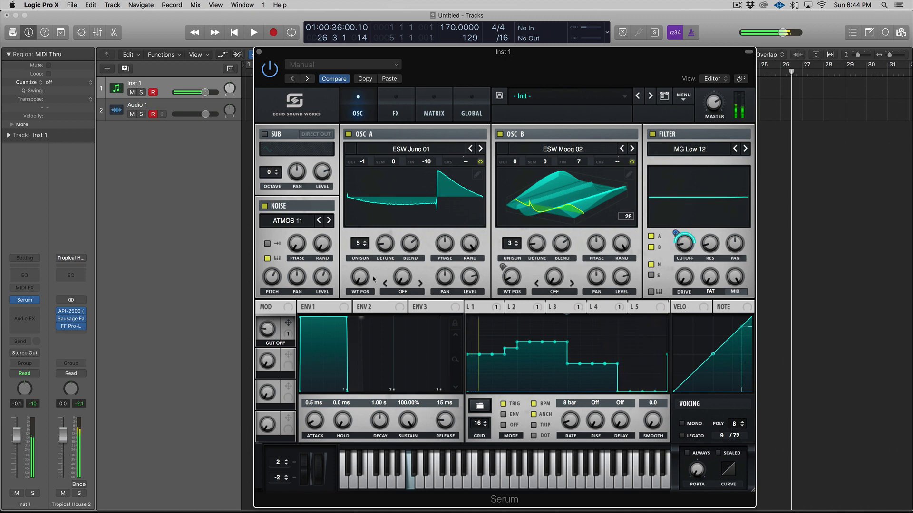
pyautogui.moveTo(323, 277)
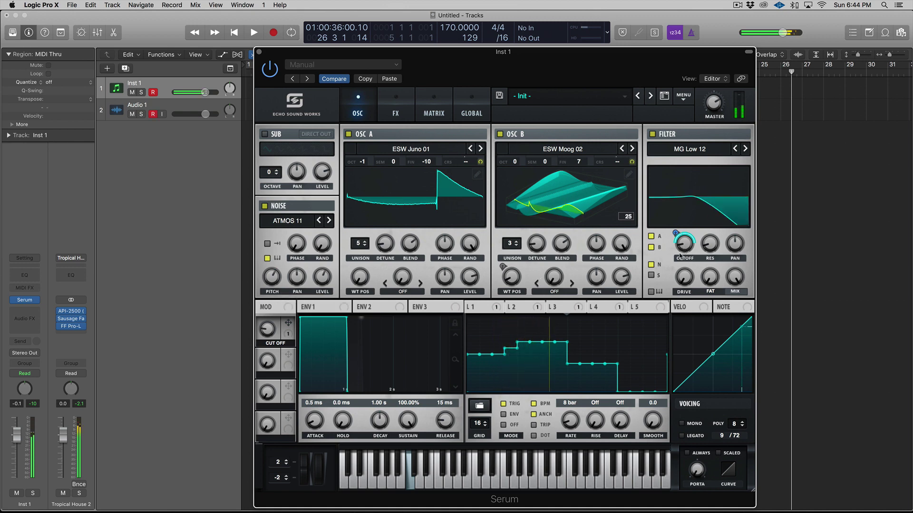
pyautogui.click(349, 134)
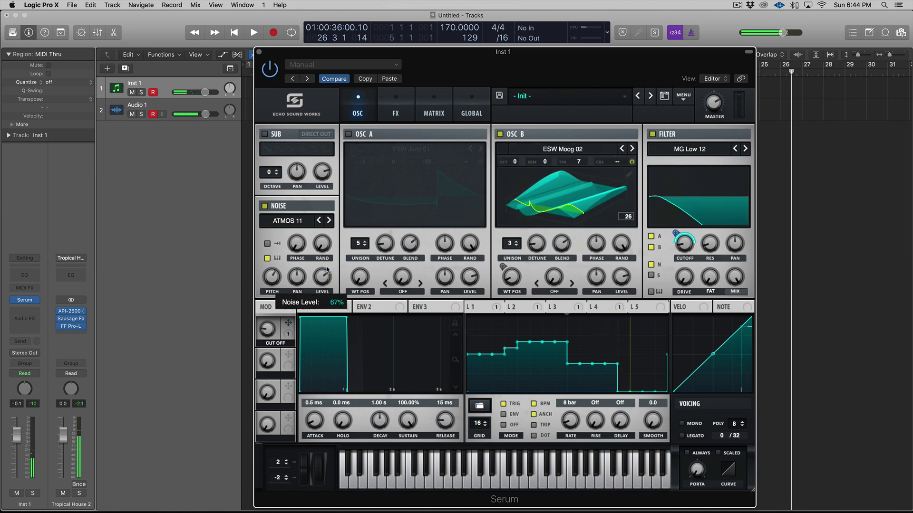
pyautogui.click(348, 134)
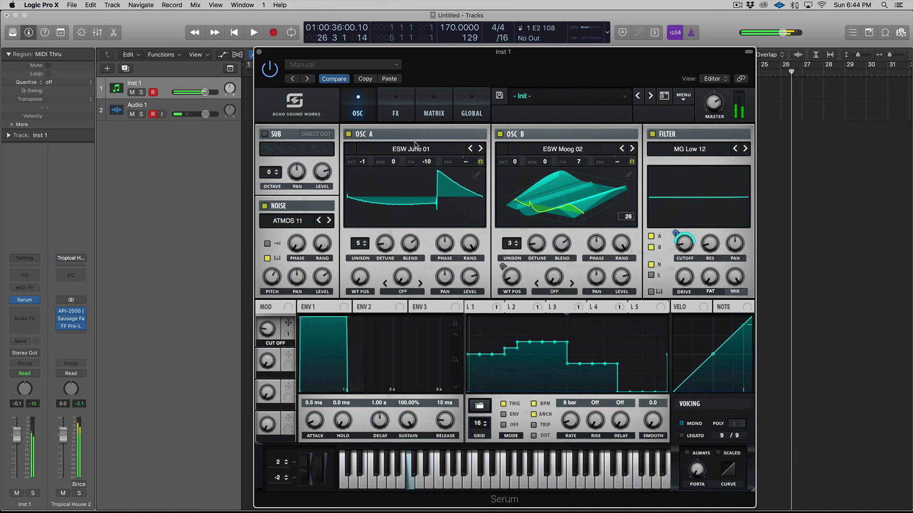
# Step: Add an EQ at the start of the effects chain, with its low band as a high-pass at 83 Hz and about 36% Q
pyautogui.click(385, 108)
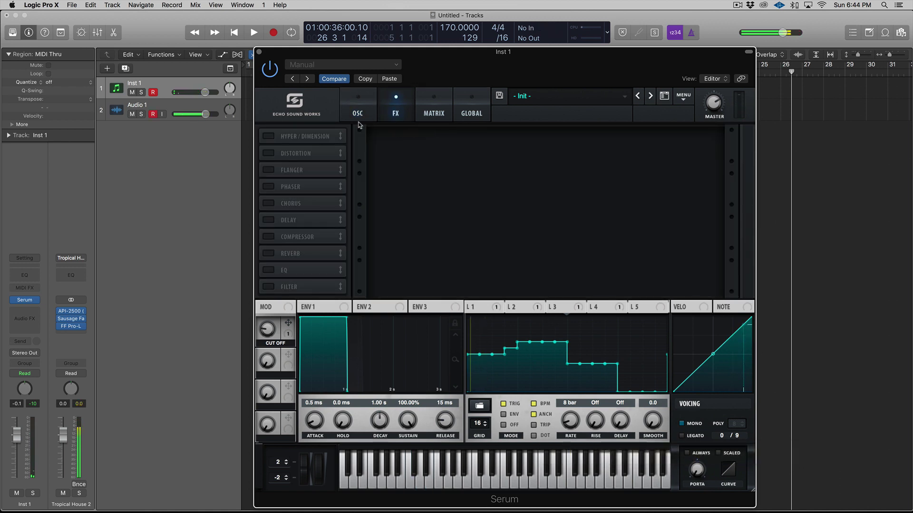
pyautogui.click(269, 269)
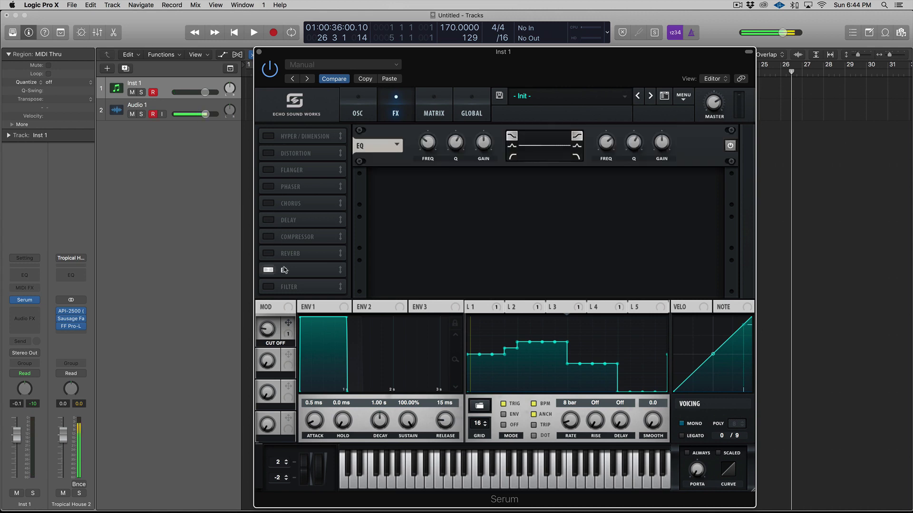
pyautogui.moveTo(286, 270); pyautogui.dragTo(293, 127)
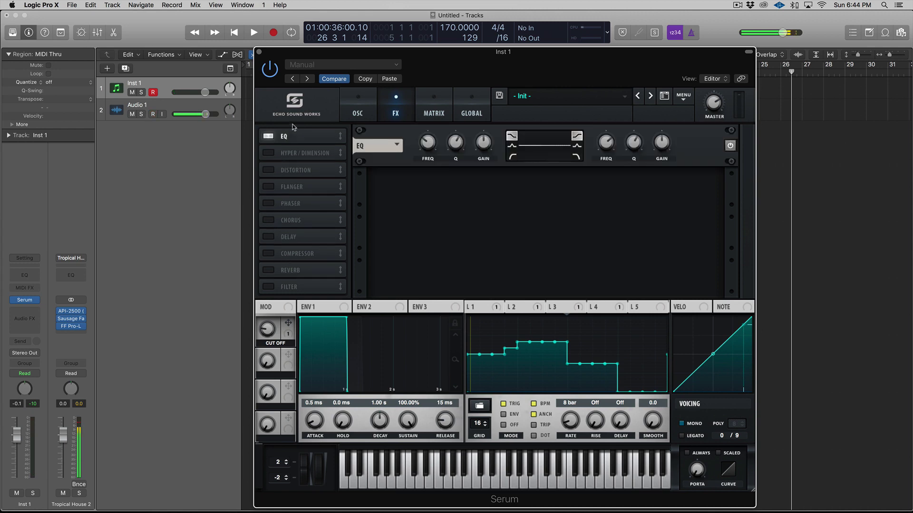
pyautogui.click(510, 155)
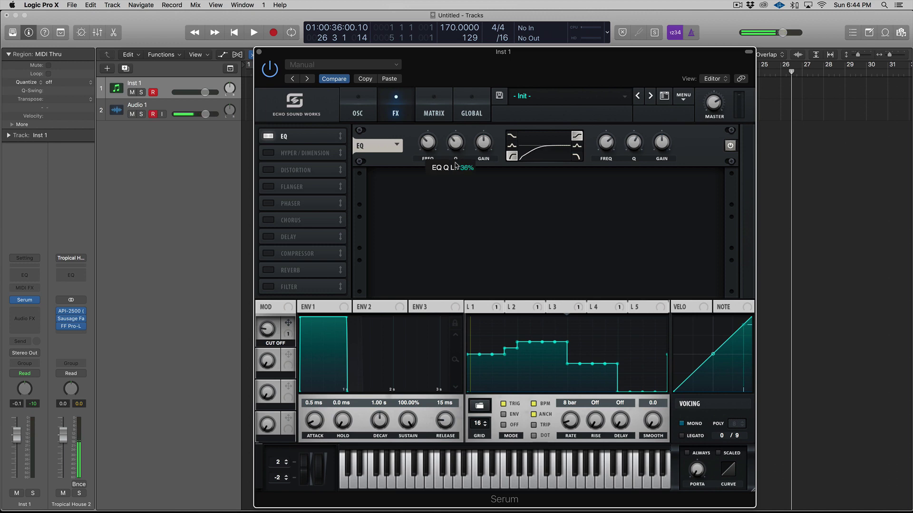
pyautogui.moveTo(428, 144); pyautogui.dragTo(434, 161)
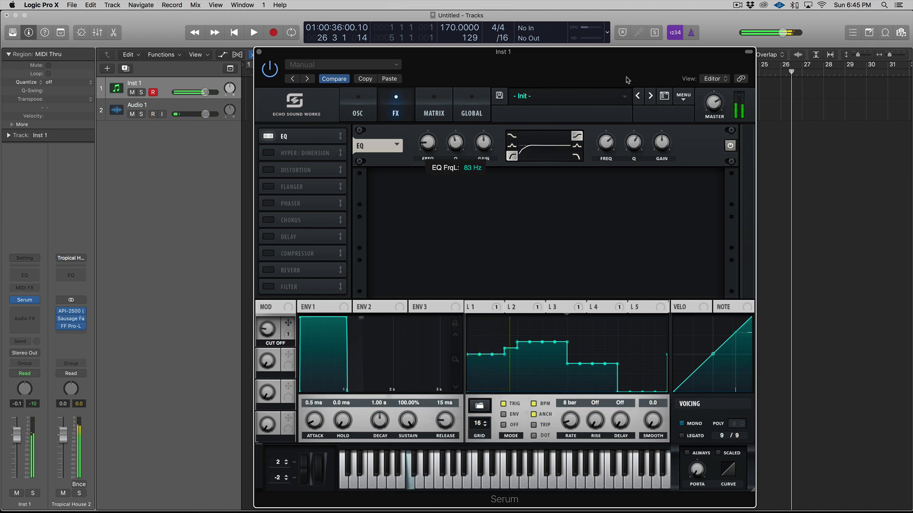
pyautogui.moveTo(663, 136)
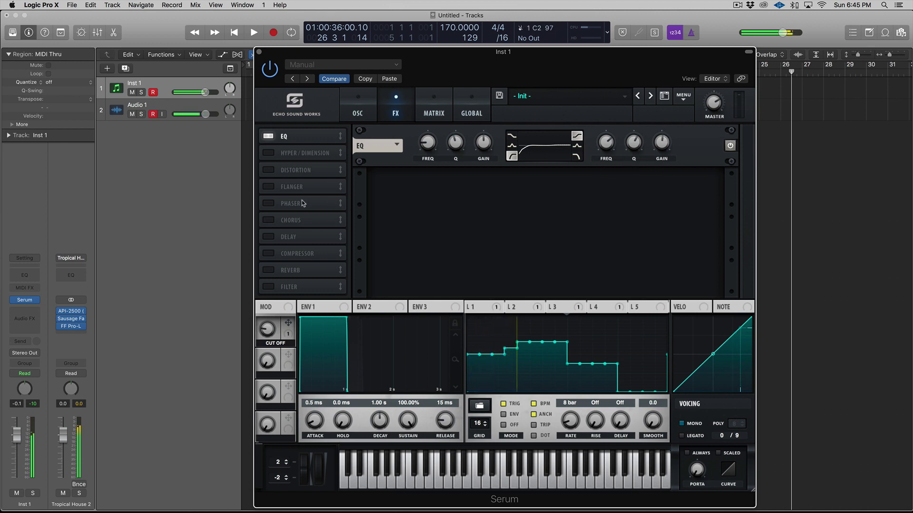
# Step: Add a Chorus directly after the EQ in the effects chain and raise its rate to about 0.17 Hz
pyautogui.click(269, 219)
pyautogui.moveTo(272, 220); pyautogui.dragTo(289, 153)
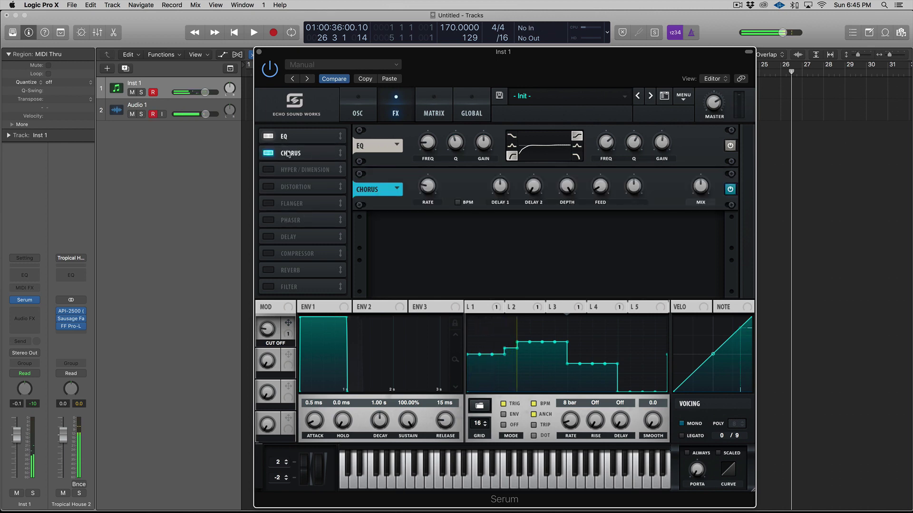
pyautogui.click(423, 189)
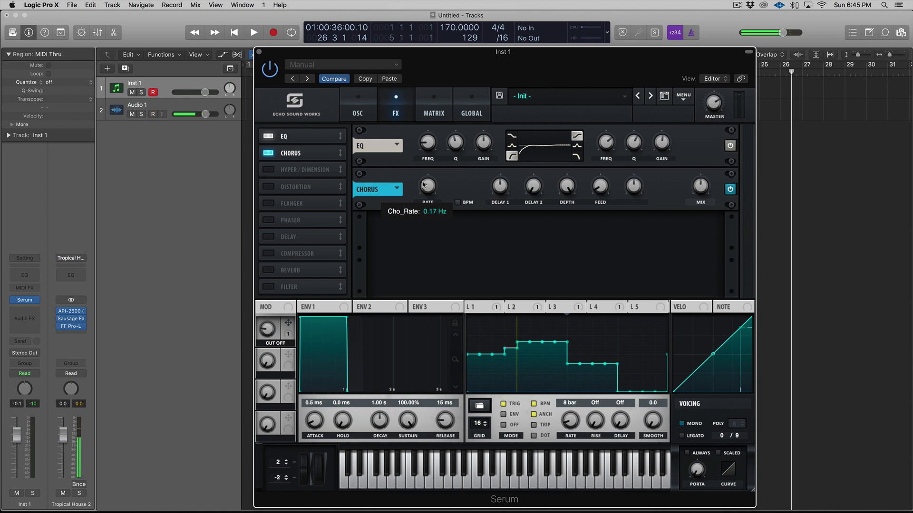
pyautogui.moveTo(423, 181); pyautogui.dragTo(423, 181)
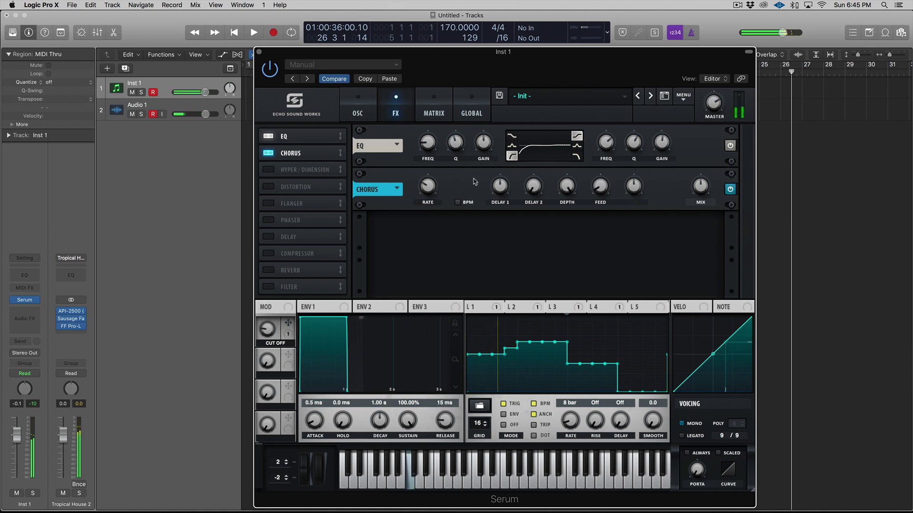
# Step: Shape the chorus with shorter delays, less depth, about 65% feedback and a lower low-pass cutoff
pyautogui.click(499, 218)
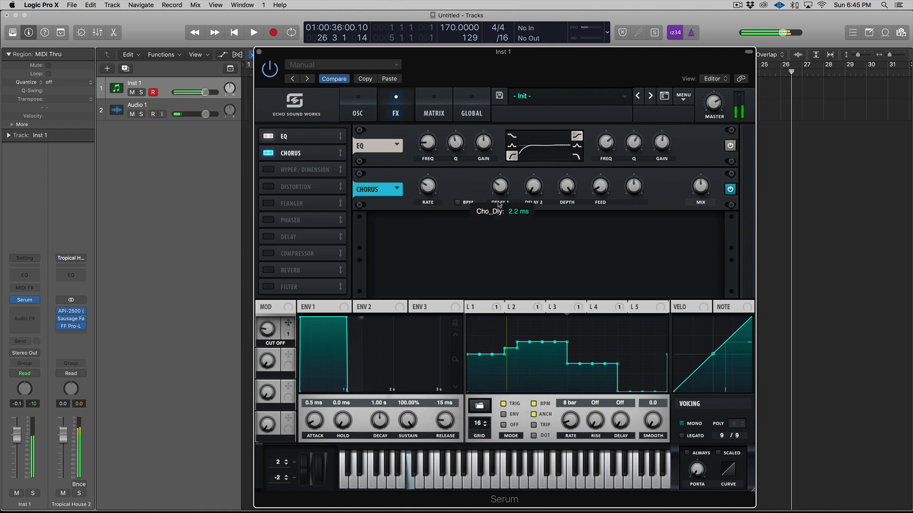
pyautogui.click(533, 186)
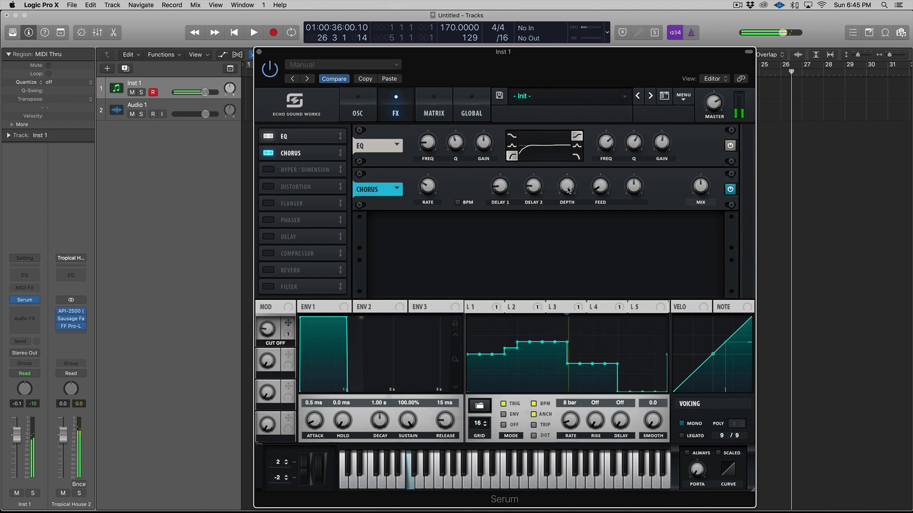
pyautogui.moveTo(567, 205)
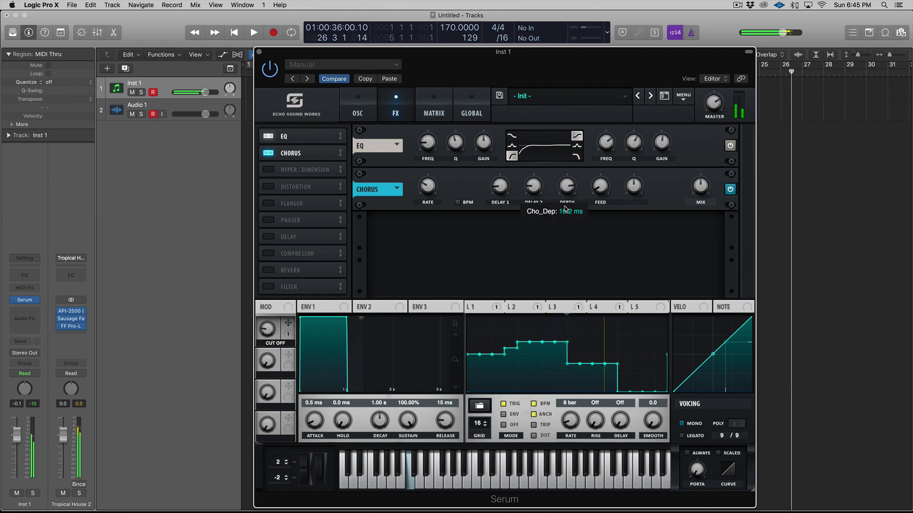
pyautogui.moveTo(600, 139); pyautogui.dragTo(597, 116)
pyautogui.moveTo(601, 191)
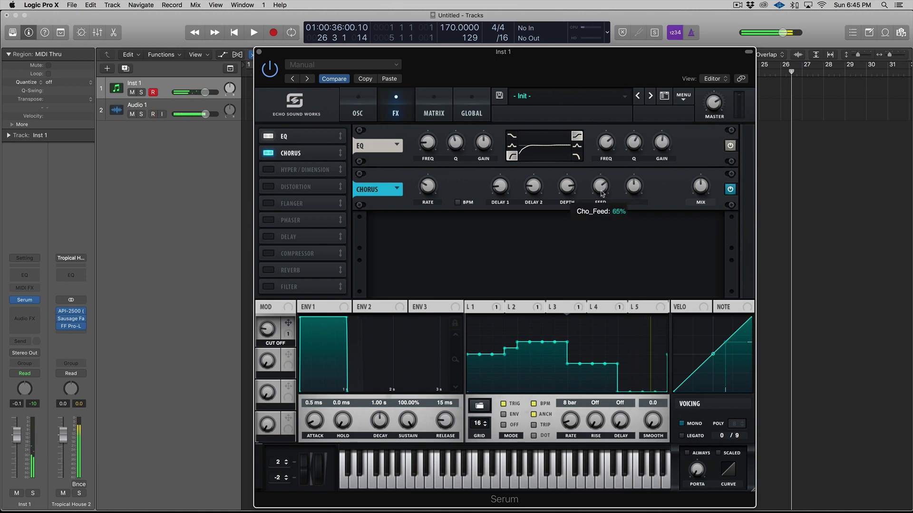
pyautogui.moveTo(641, 192)
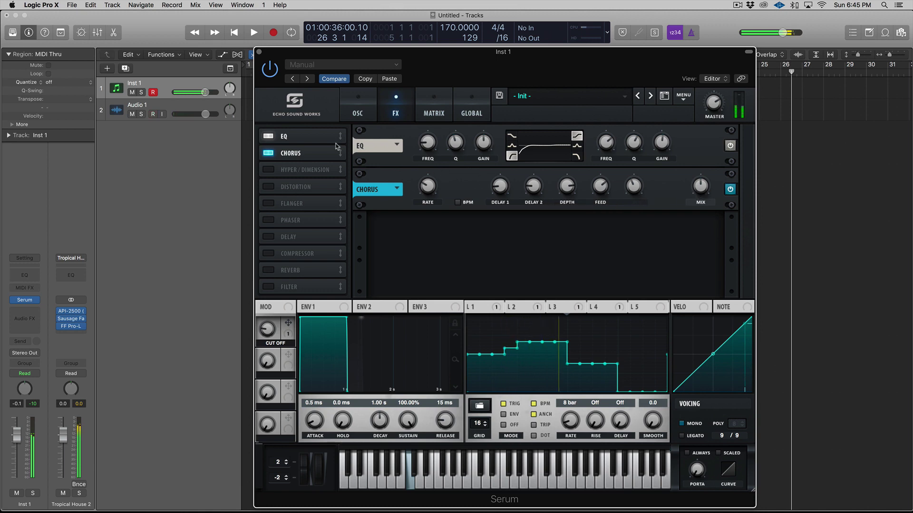
# Step: Compare the sound with the chorus bypassed and re-enabled
pyautogui.click(267, 152)
pyautogui.click(267, 153)
pyautogui.click(267, 153)
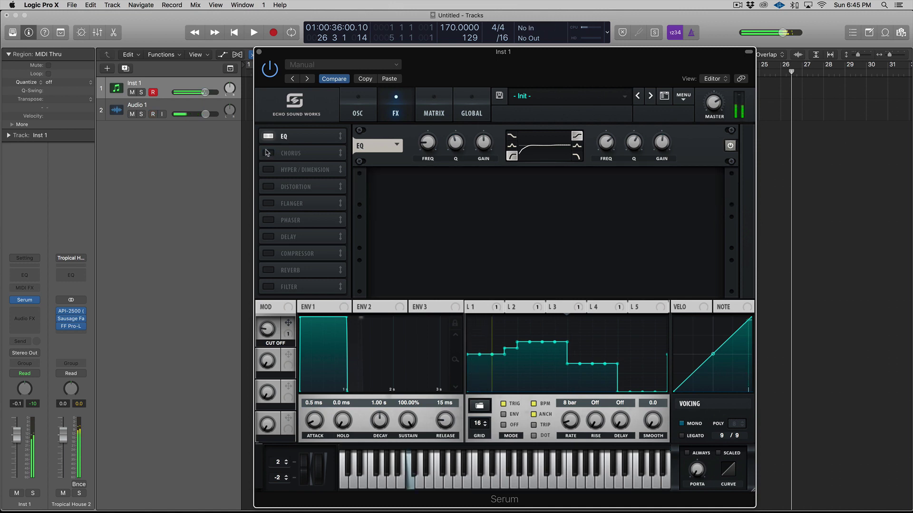
pyautogui.click(268, 153)
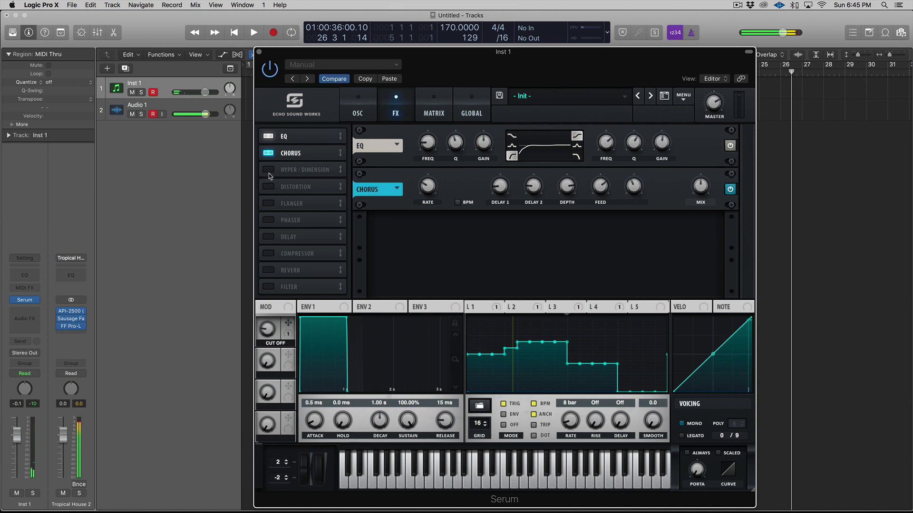
# Step: Enable Hyper/Dimension, lower the Hyper rate and mix, and set the Dimension size to 13%
pyautogui.click(269, 172)
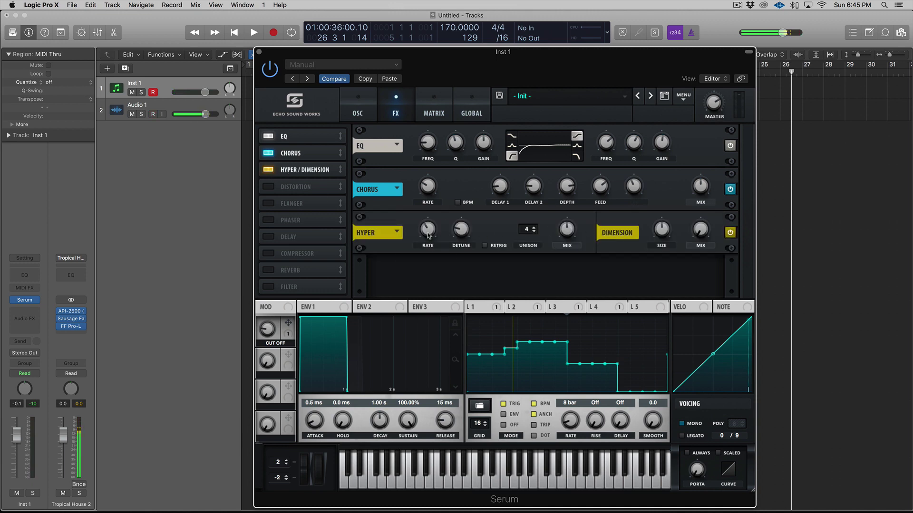
pyautogui.moveTo(429, 235); pyautogui.dragTo(426, 255)
pyautogui.moveTo(429, 233); pyautogui.dragTo(428, 229)
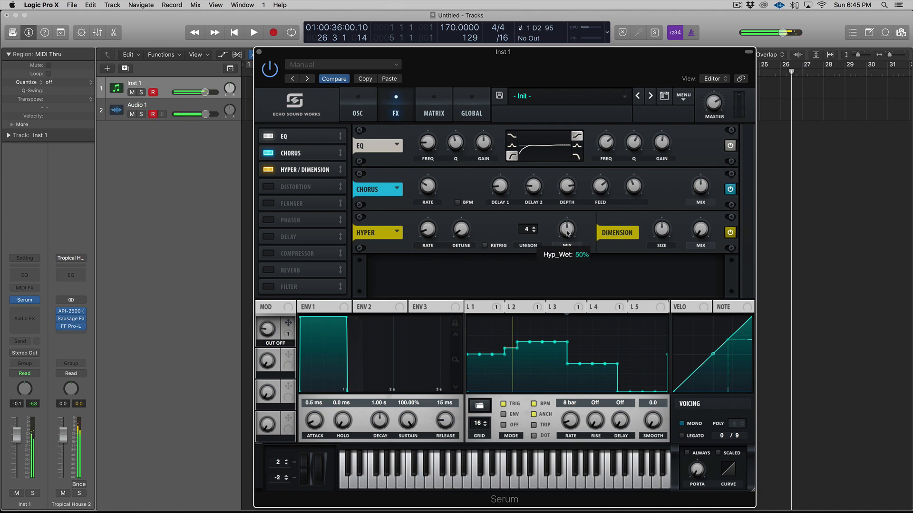
pyautogui.moveTo(567, 237)
pyautogui.mouseDown()
pyautogui.moveTo(570, 260)
pyautogui.moveTo(565, 241)
pyautogui.mouseUp()
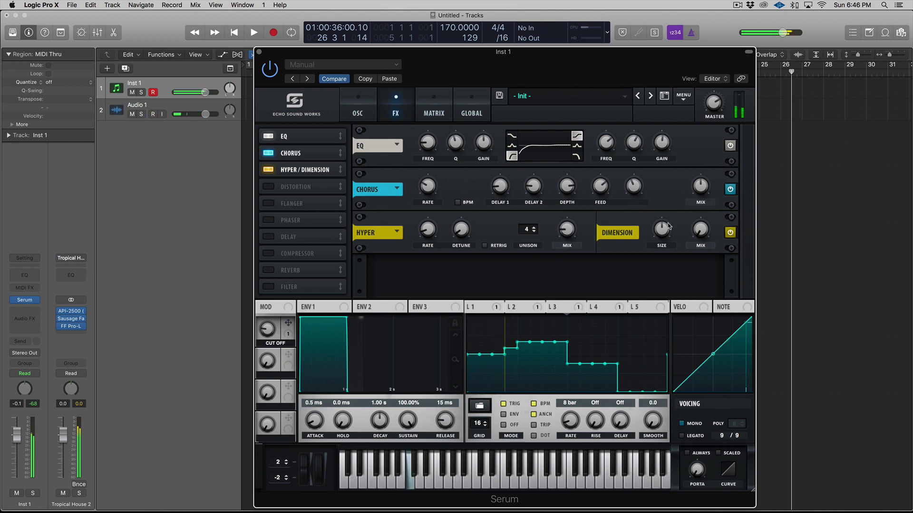
pyautogui.moveTo(699, 232)
pyautogui.mouseDown()
pyautogui.moveTo(699, 256)
pyautogui.moveTo(699, 232)
pyautogui.mouseUp()
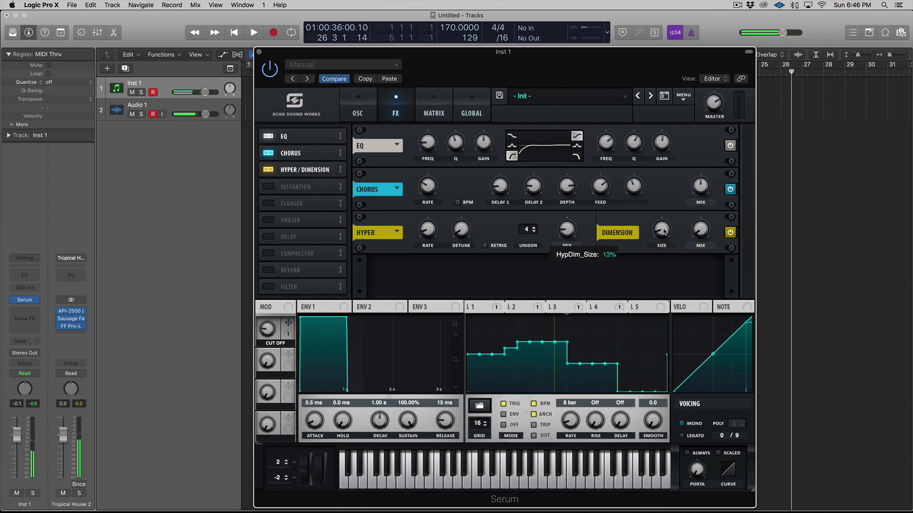
# Step: Lengthen Envelope 1's release to 67 ms and bring up the LFO 2 shape
pyautogui.click(358, 109)
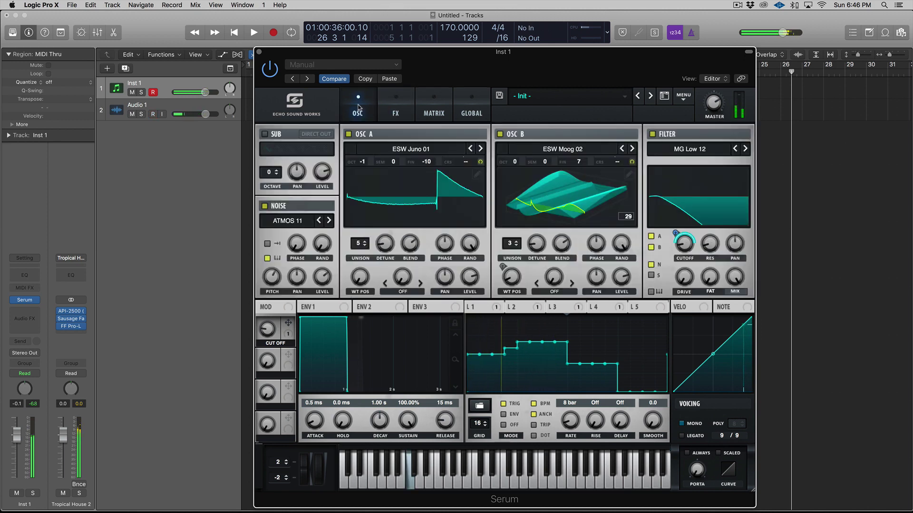
pyautogui.click(331, 307)
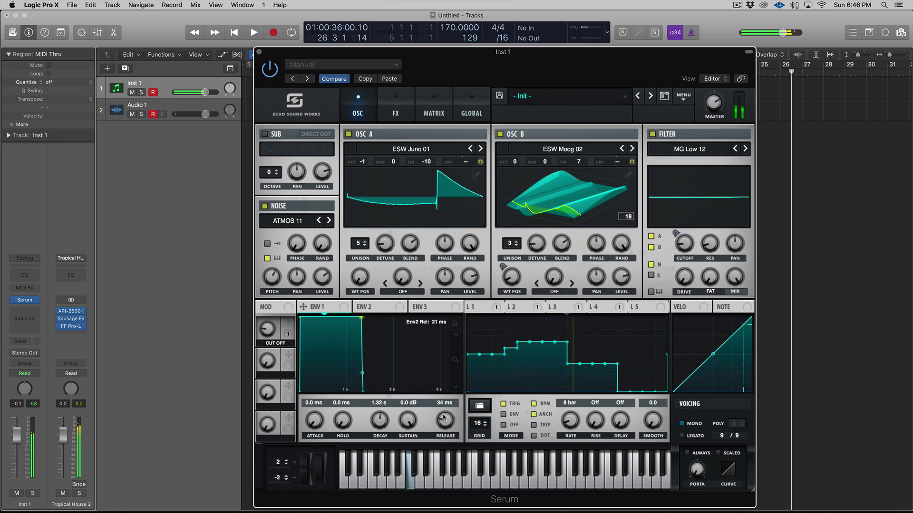
pyautogui.moveTo(445, 421); pyautogui.dragTo(445, 416)
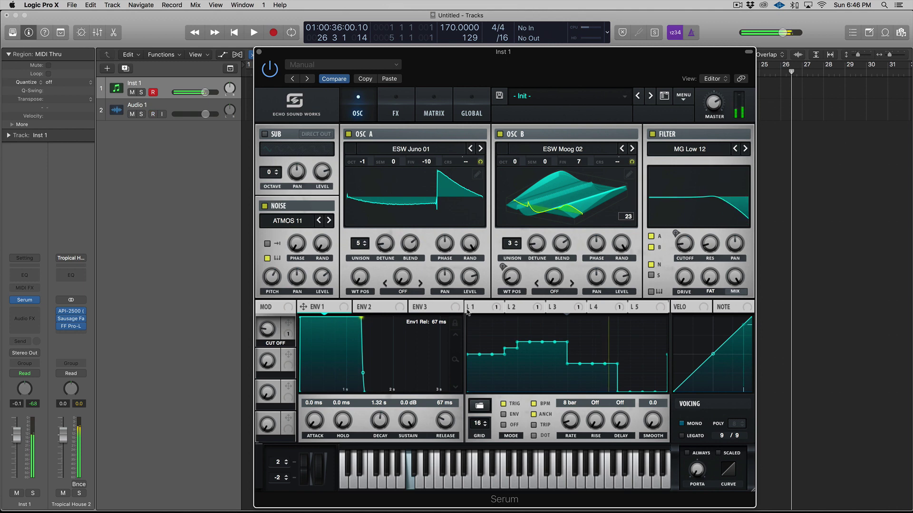
pyautogui.click(518, 307)
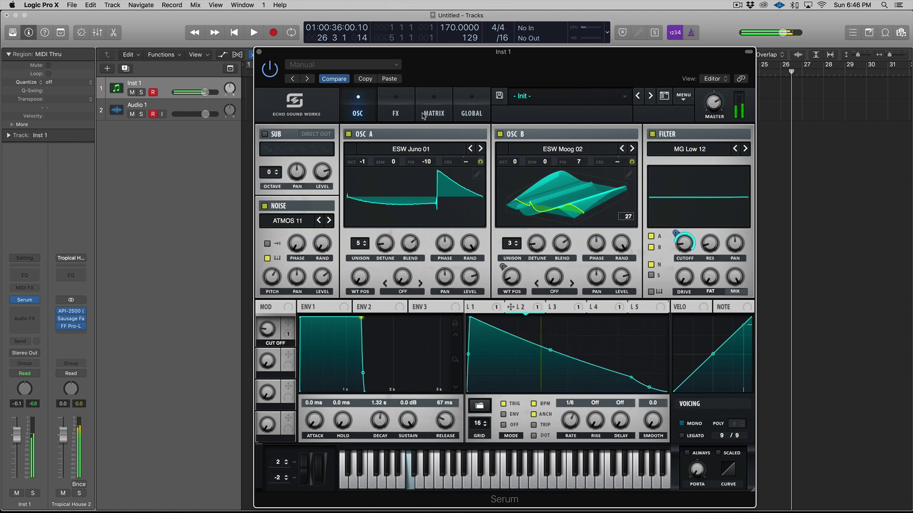
# Step: Enable the Reverb and place it directly after Hyper/Dimension in the effects chain
pyautogui.click(395, 113)
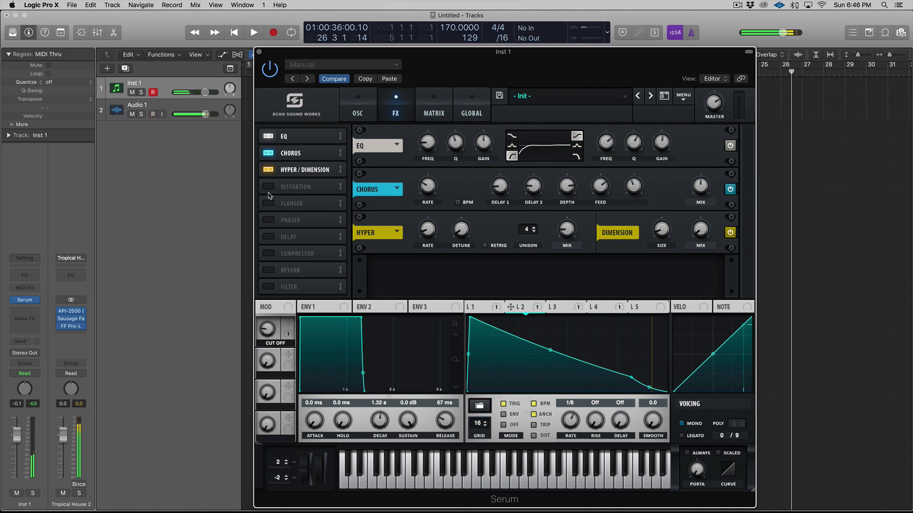
pyautogui.click(268, 270)
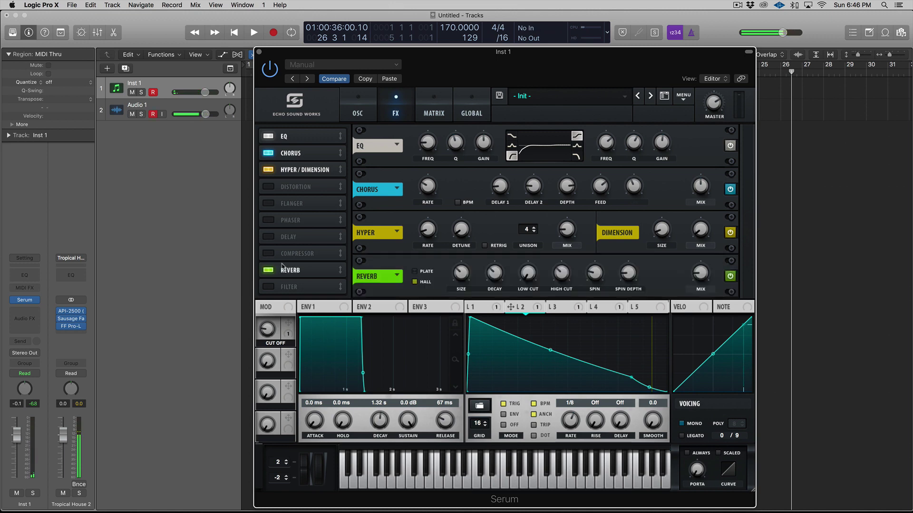
pyautogui.moveTo(290, 270); pyautogui.dragTo(309, 186)
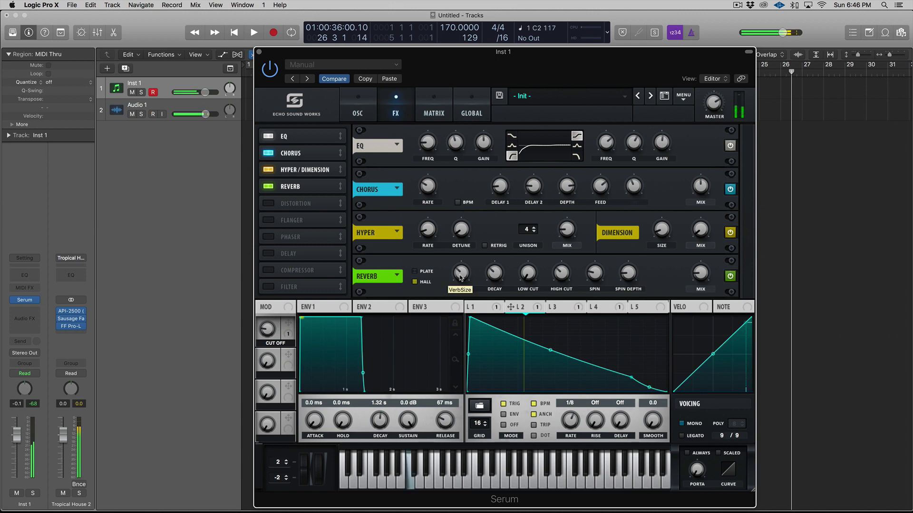
# Step: Set the reverb size to 30%, lengthen its decay and raise its low cut
pyautogui.moveTo(460, 278); pyautogui.dragTo(457, 275)
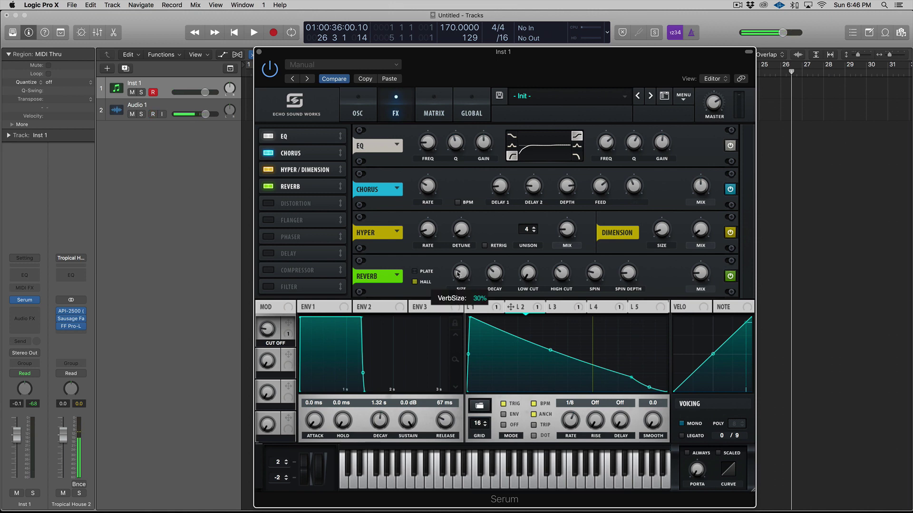
pyautogui.moveTo(493, 274)
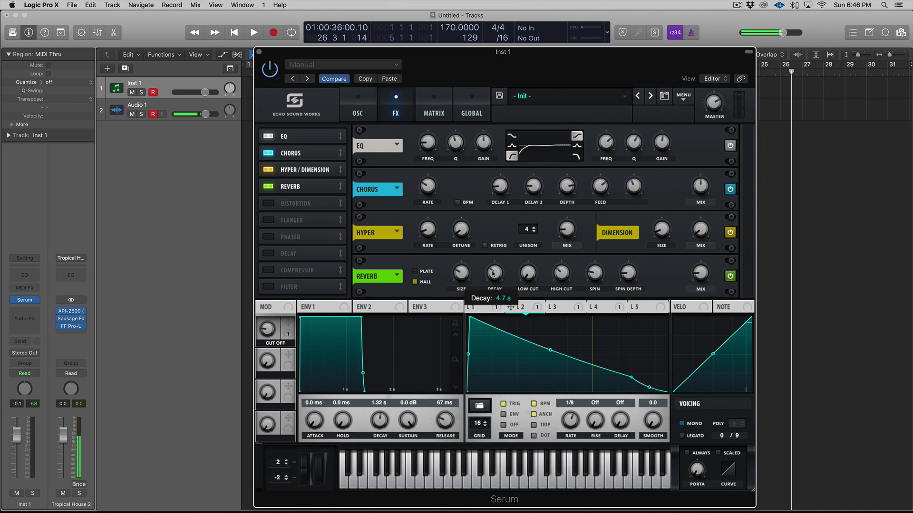
pyautogui.moveTo(493, 266); pyautogui.dragTo(493, 266)
pyautogui.moveTo(527, 262)
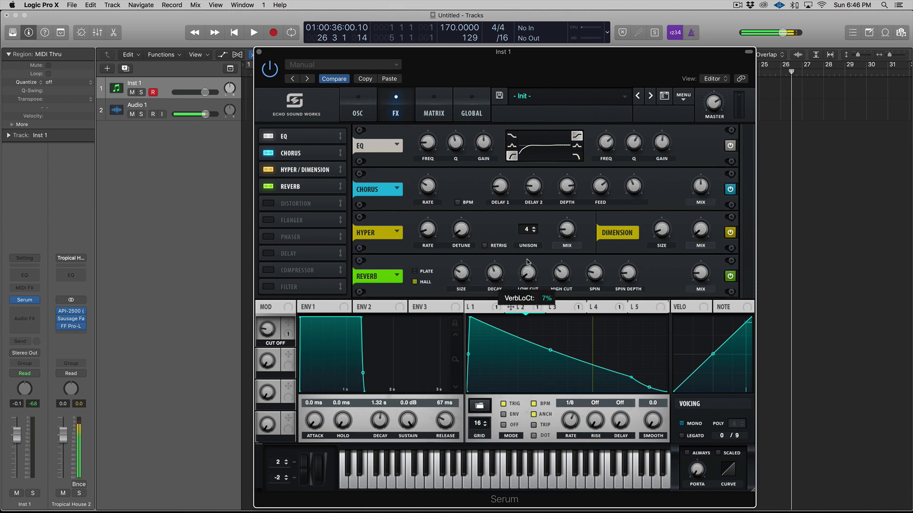
pyautogui.moveTo(528, 237); pyautogui.dragTo(528, 239)
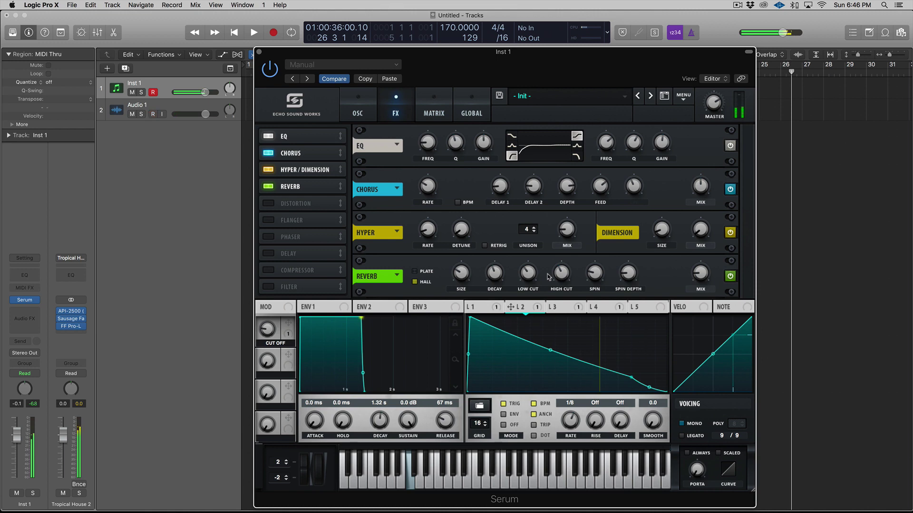
pyautogui.moveTo(558, 281)
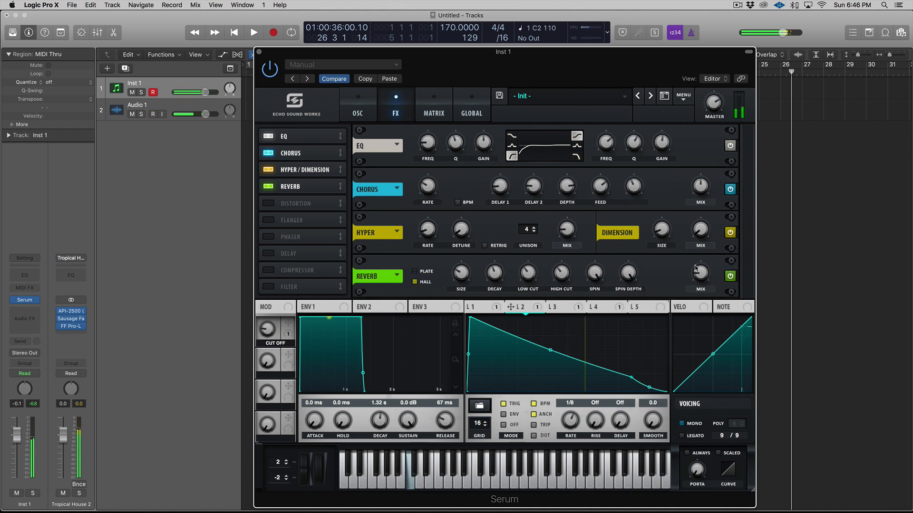
# Step: Adjust the reverb mix and reduce its spin and spin depth
pyautogui.moveTo(700, 191); pyautogui.dragTo(699, 265)
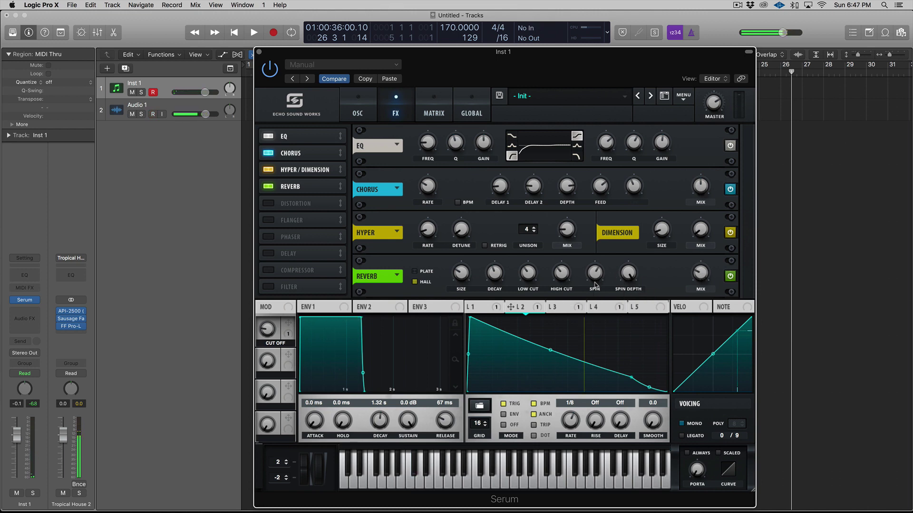
pyautogui.moveTo(597, 278); pyautogui.dragTo(623, 301)
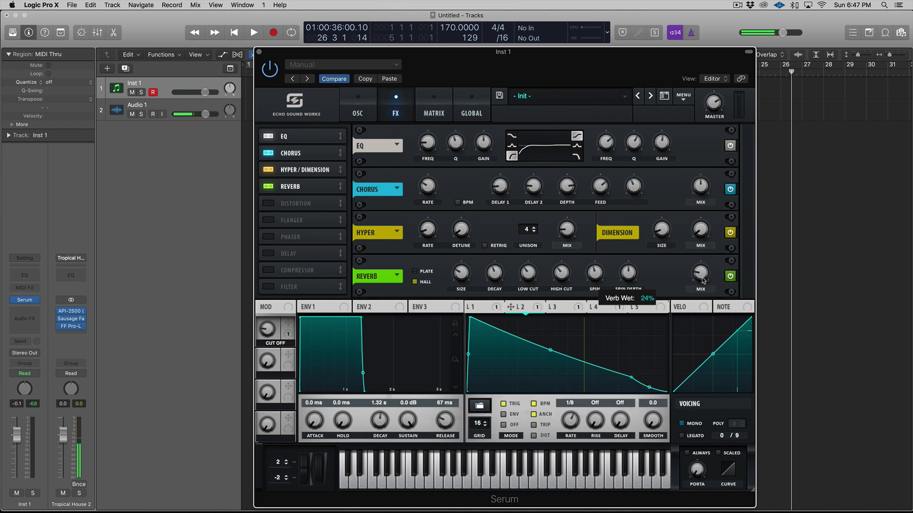
pyautogui.moveTo(703, 280); pyautogui.dragTo(700, 274)
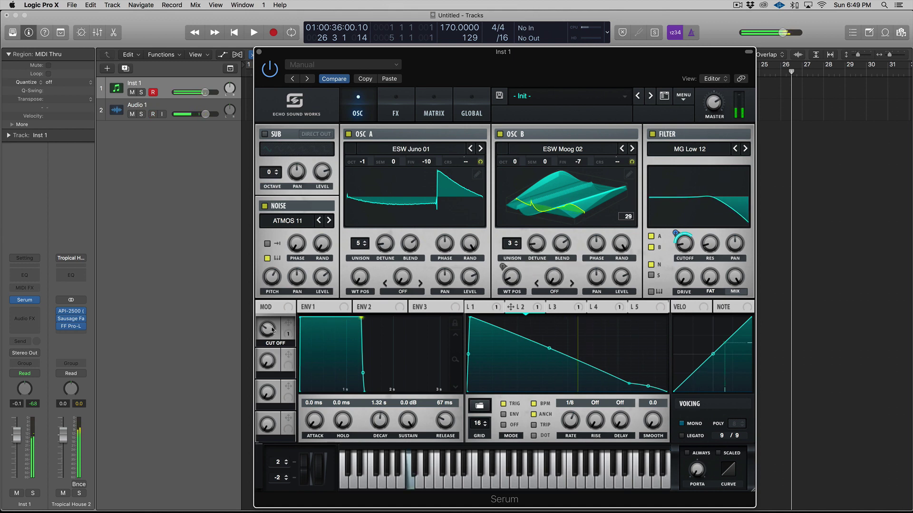
# Step: Turn the Cut Off macro up to 70% to open the filter while the arpeggio plays
pyautogui.moveTo(273, 326)
pyautogui.moveTo(273, 327); pyautogui.dragTo(276, 307)
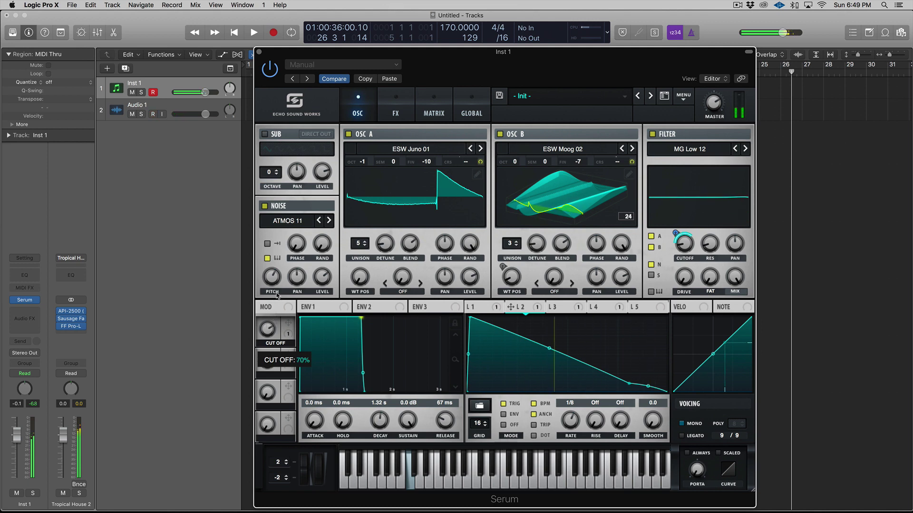